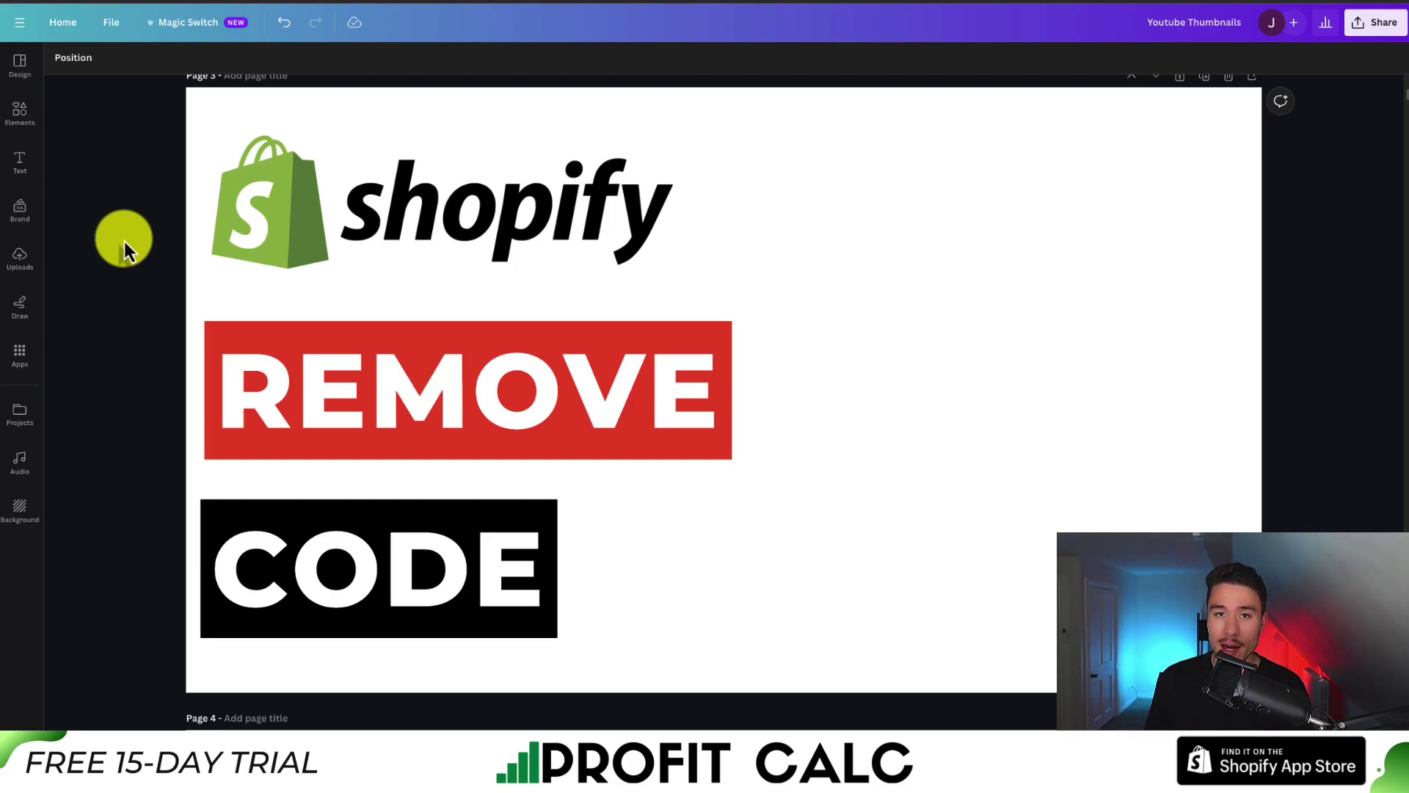
Move from the Canva REMOVE CODE thumbnail to the Shopify admin Home dashboard.
scroll(125, 241, "up", 1)
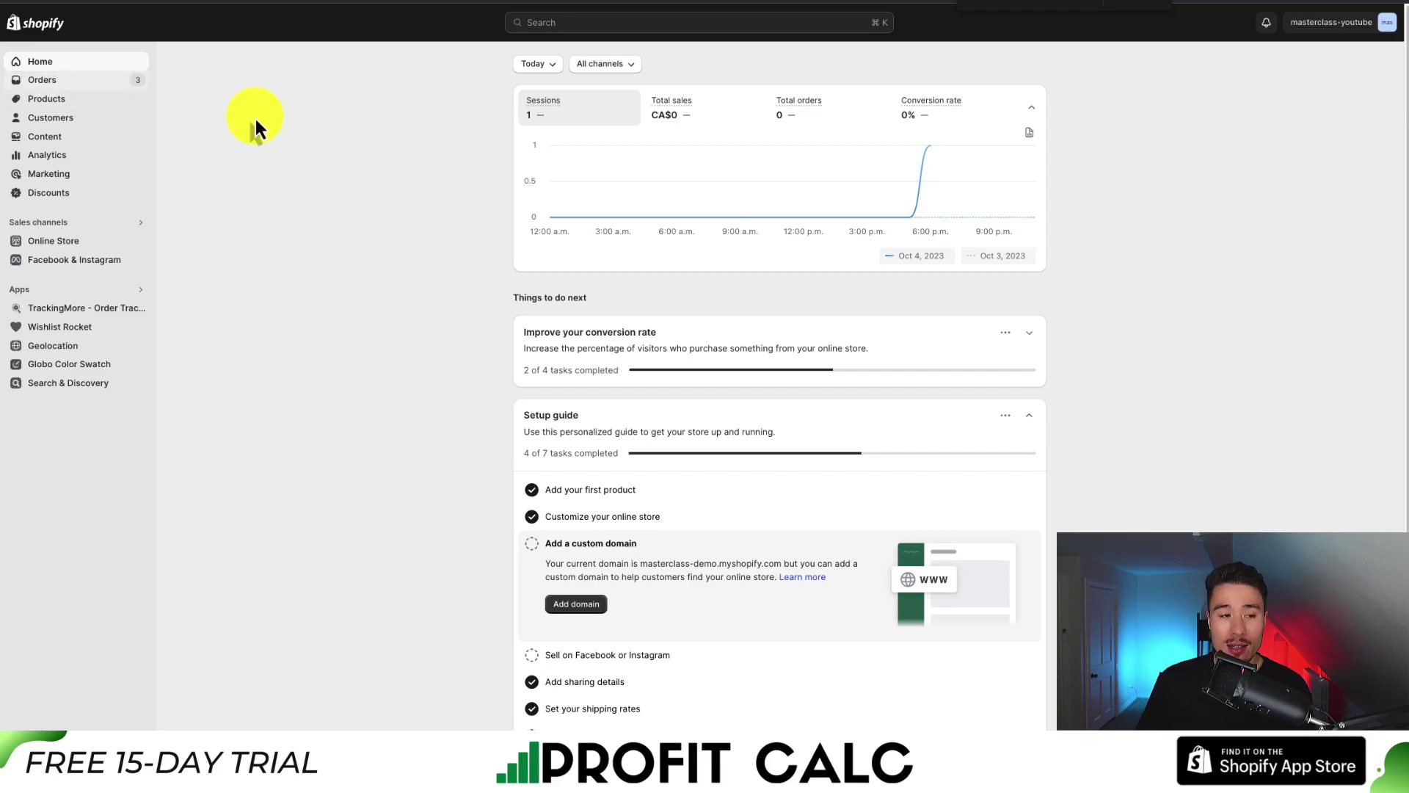
Go to Online Store's Themes page and look over the current Dawn theme and theme library.
left_click(46, 240)
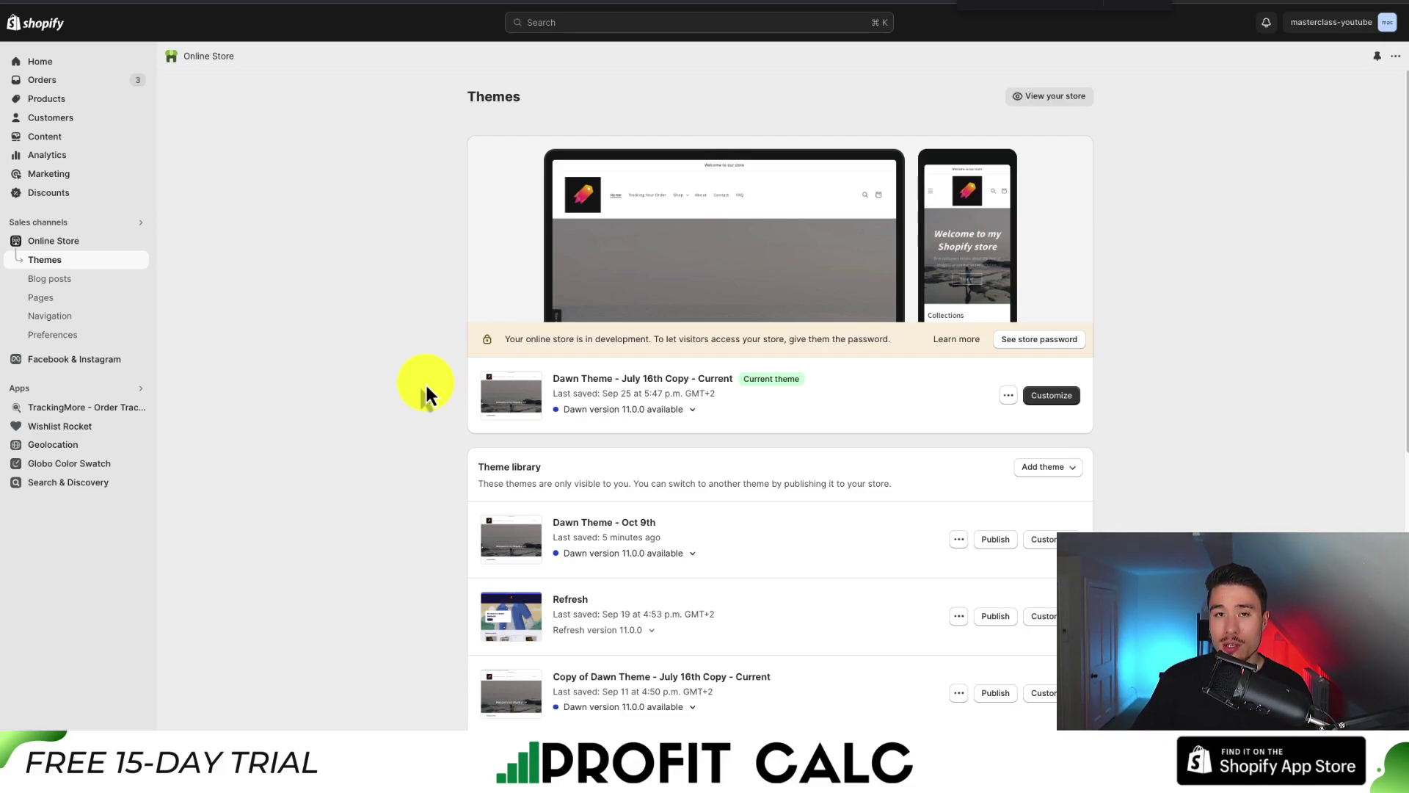
scroll(425, 382, "down", 2)
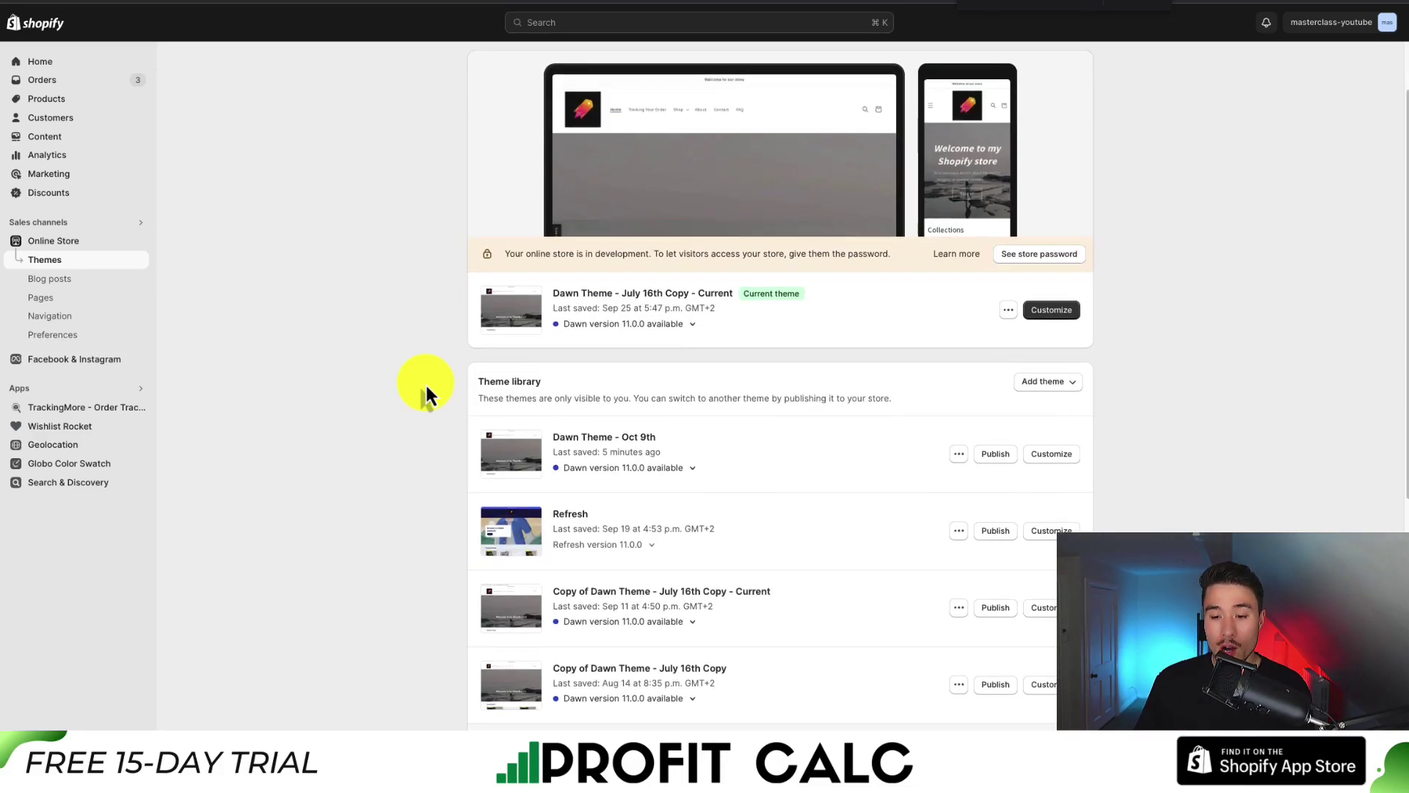
left_click_drag(511, 350, 536, 366)
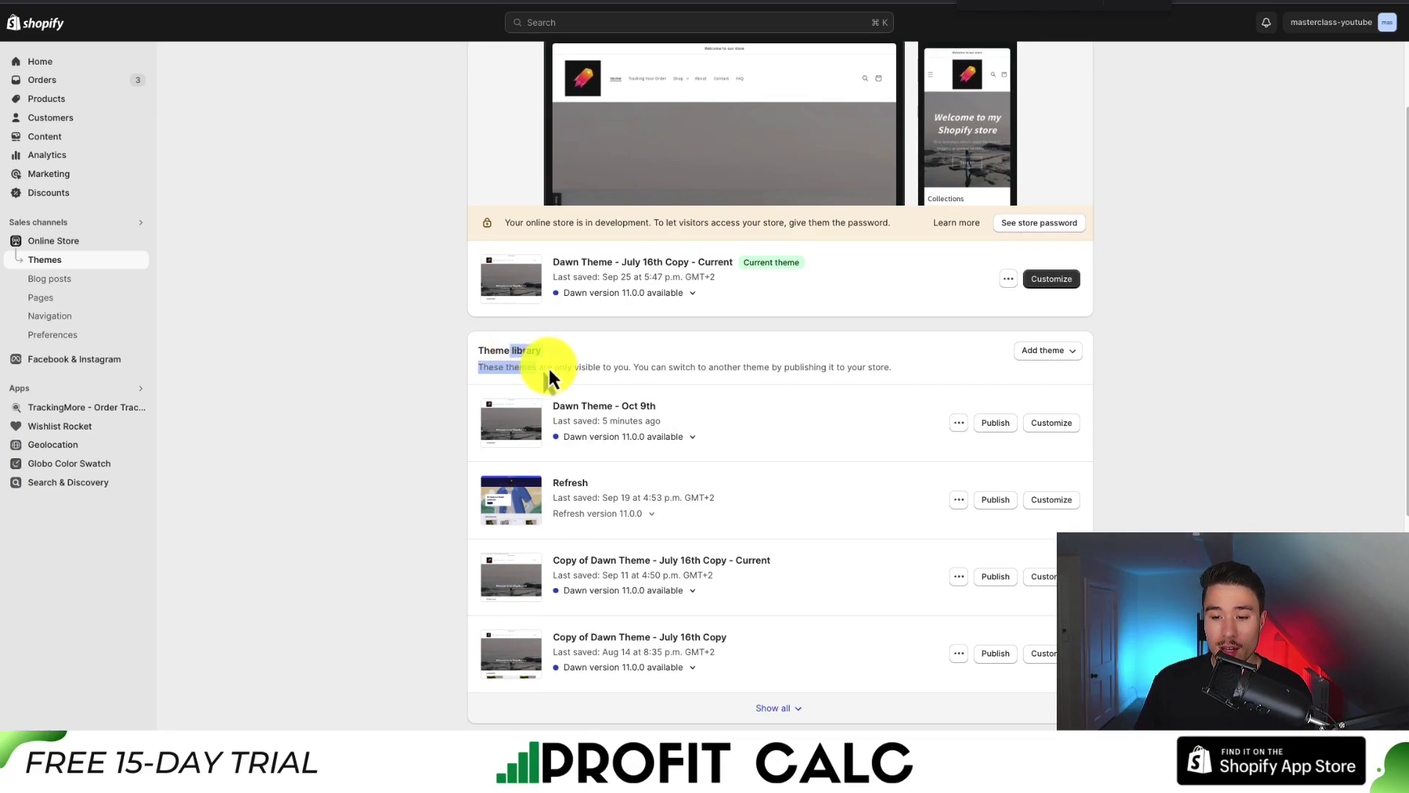
left_click(768, 379)
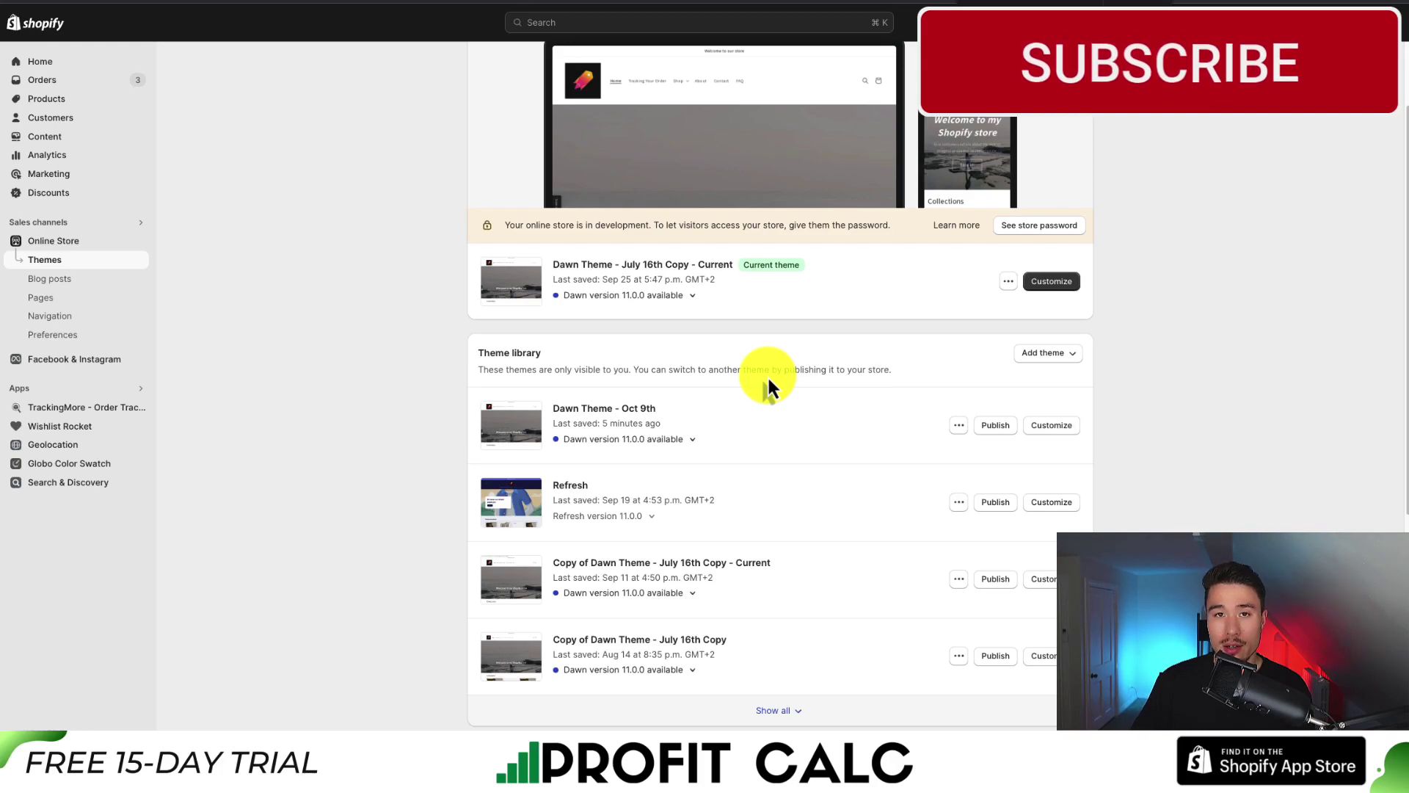
scroll(768, 378, "down", 1)
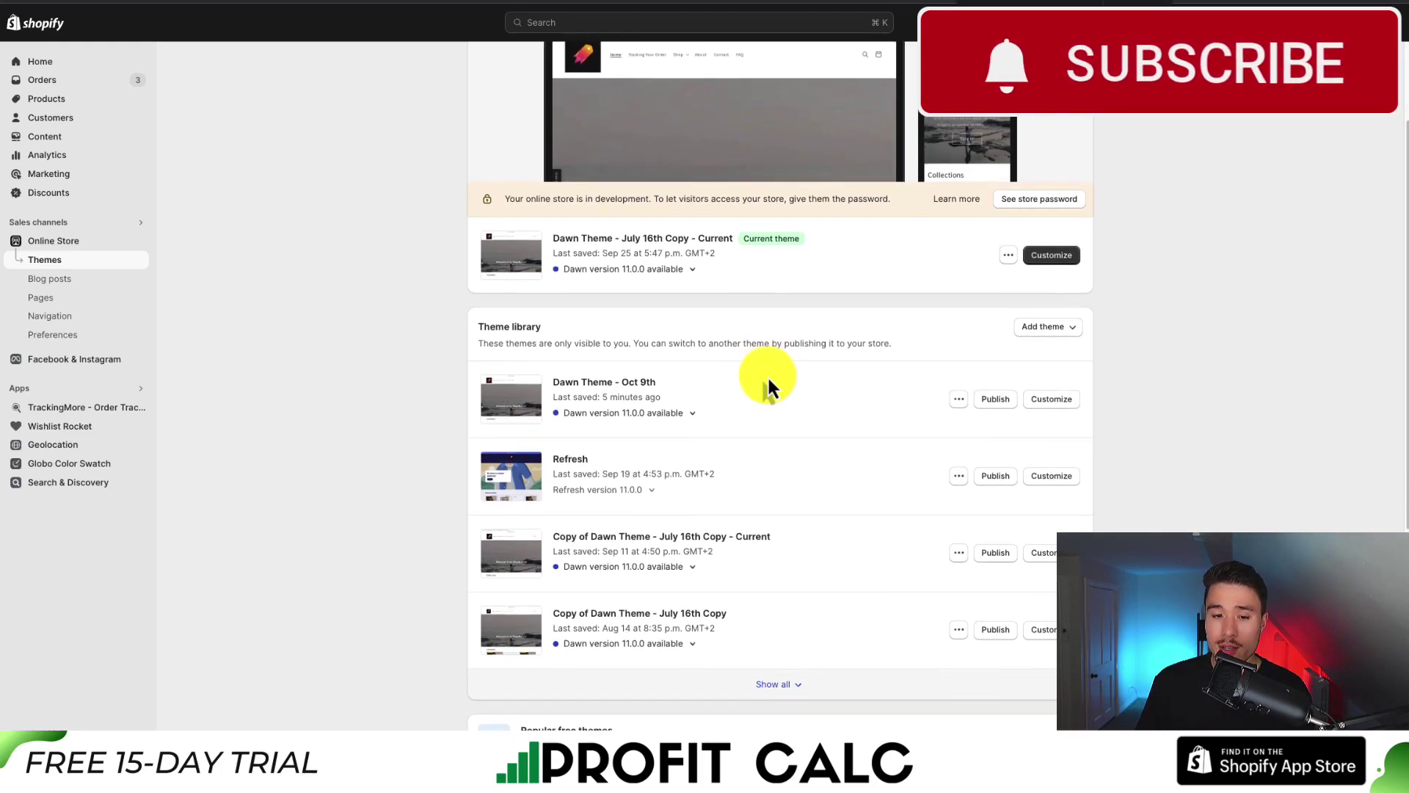
scroll(731, 323, "up", 3)
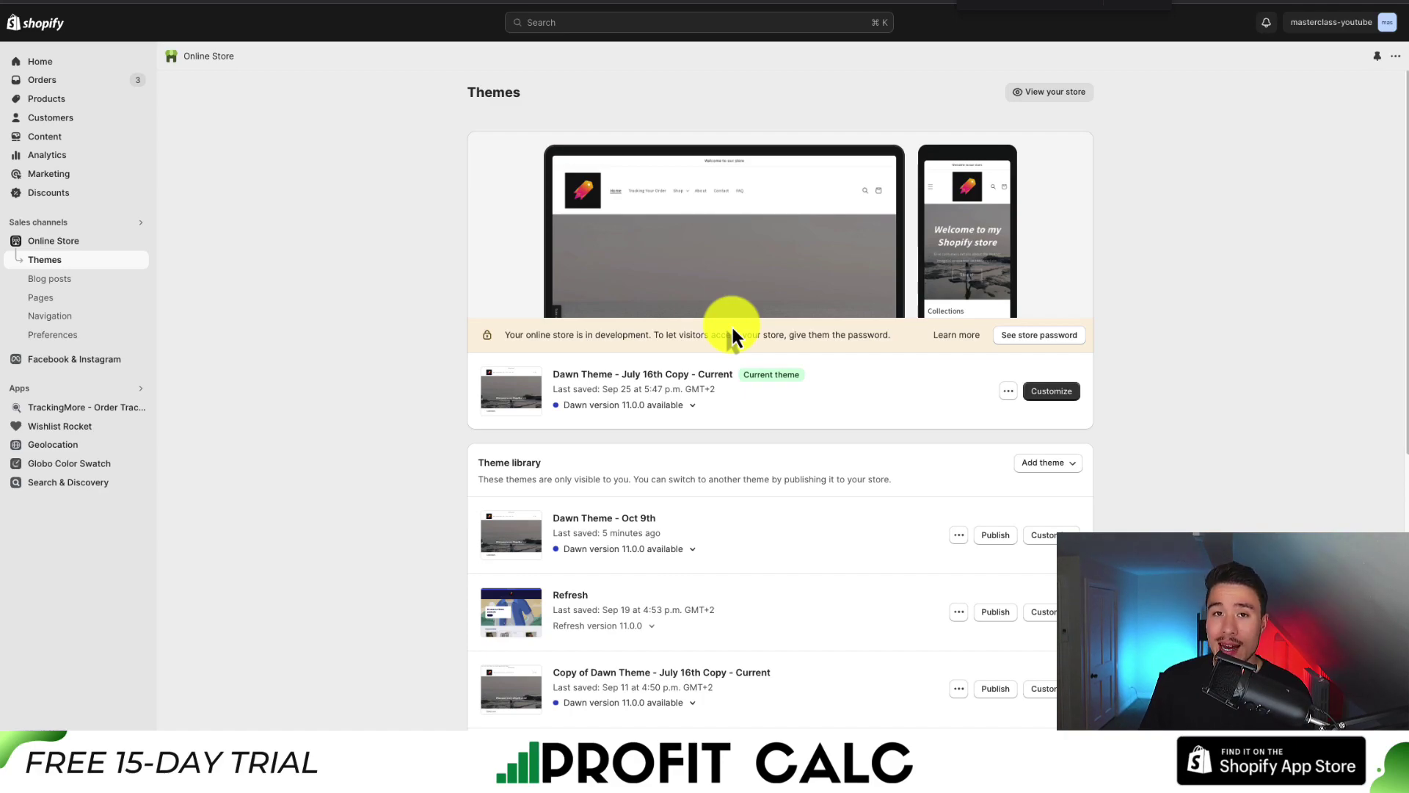
Duplicate the current Dawn theme, creating the backup 'Copy of Dawn Theme - July 16th Copy - Current'.
scroll(844, 374, "down", 1)
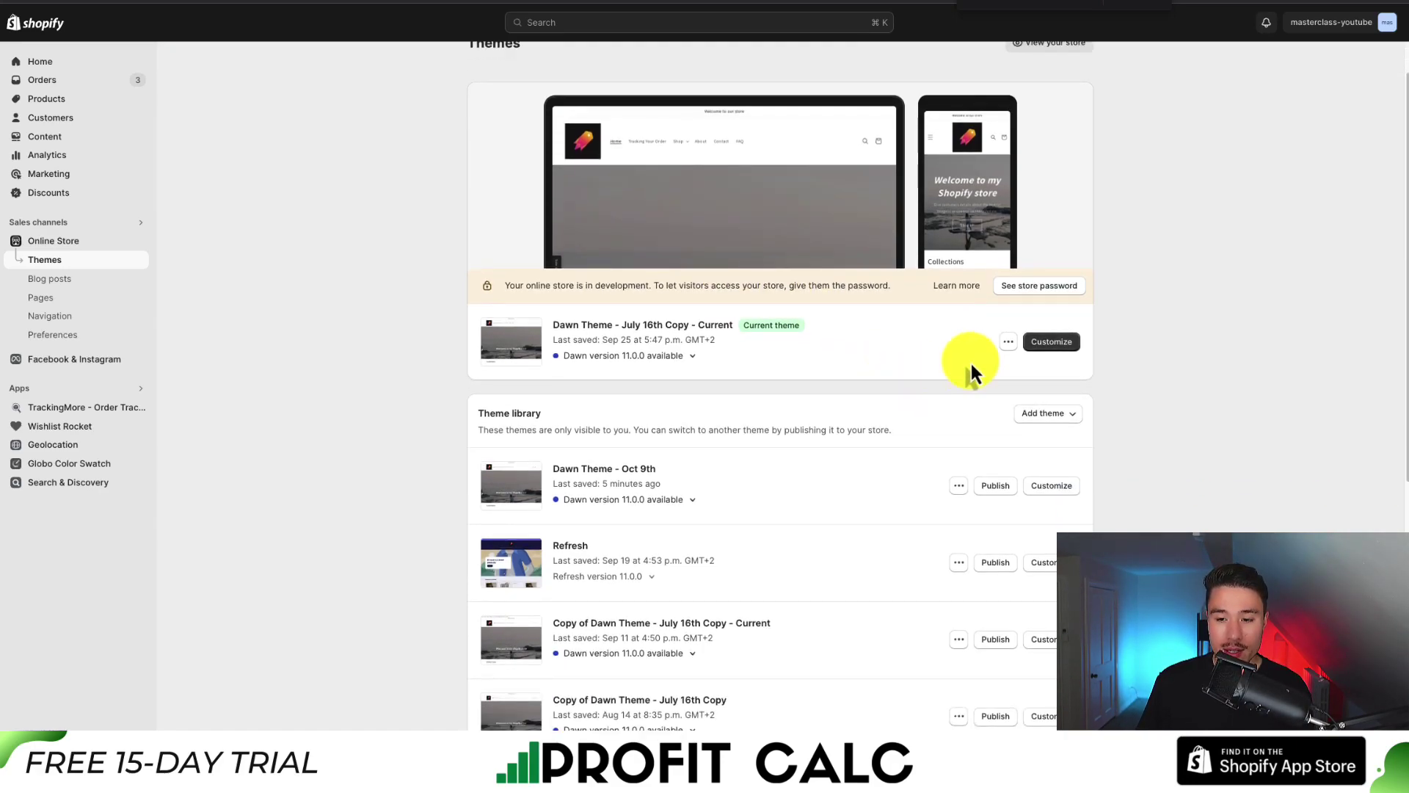
left_click(1009, 344)
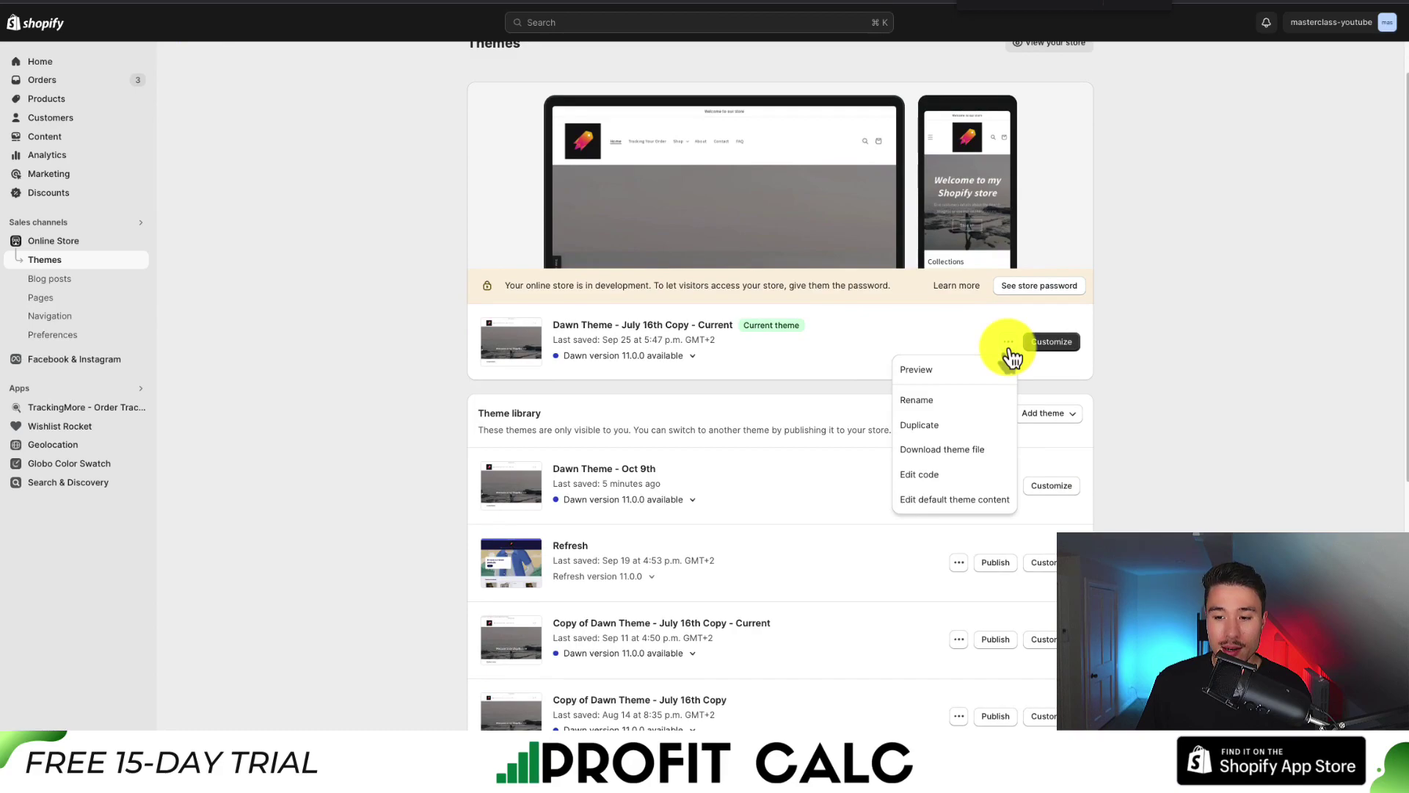
left_click(927, 423)
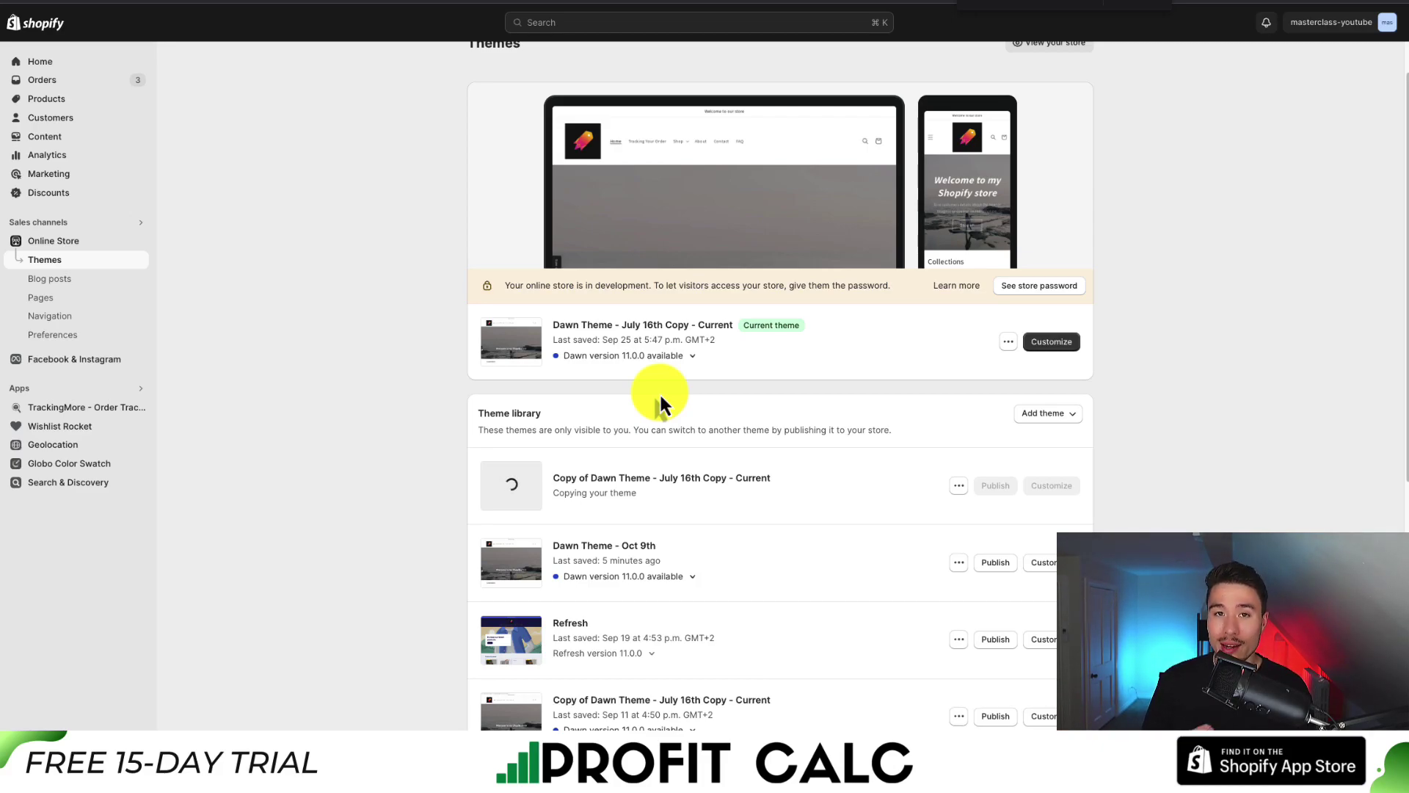
left_click(959, 486)
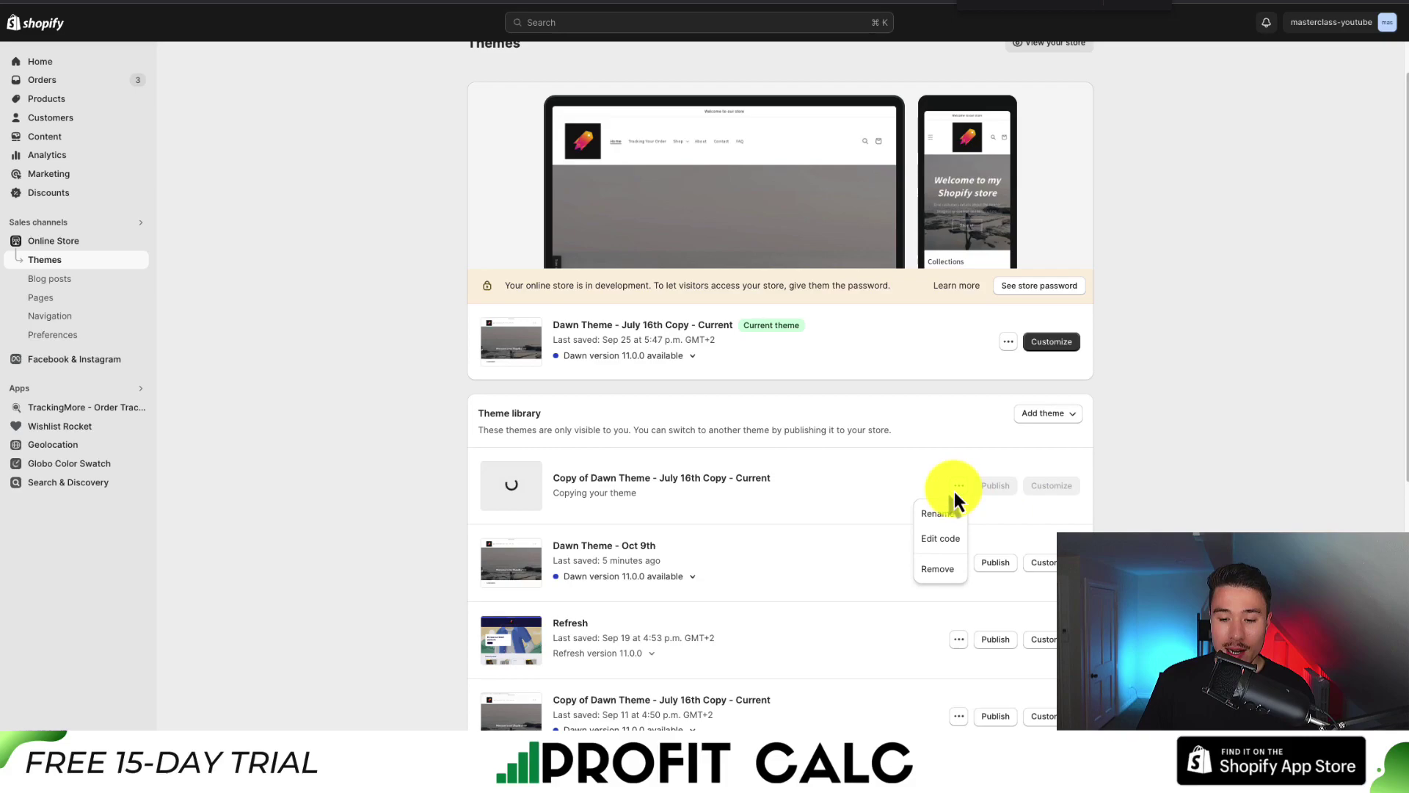
left_click(1125, 499)
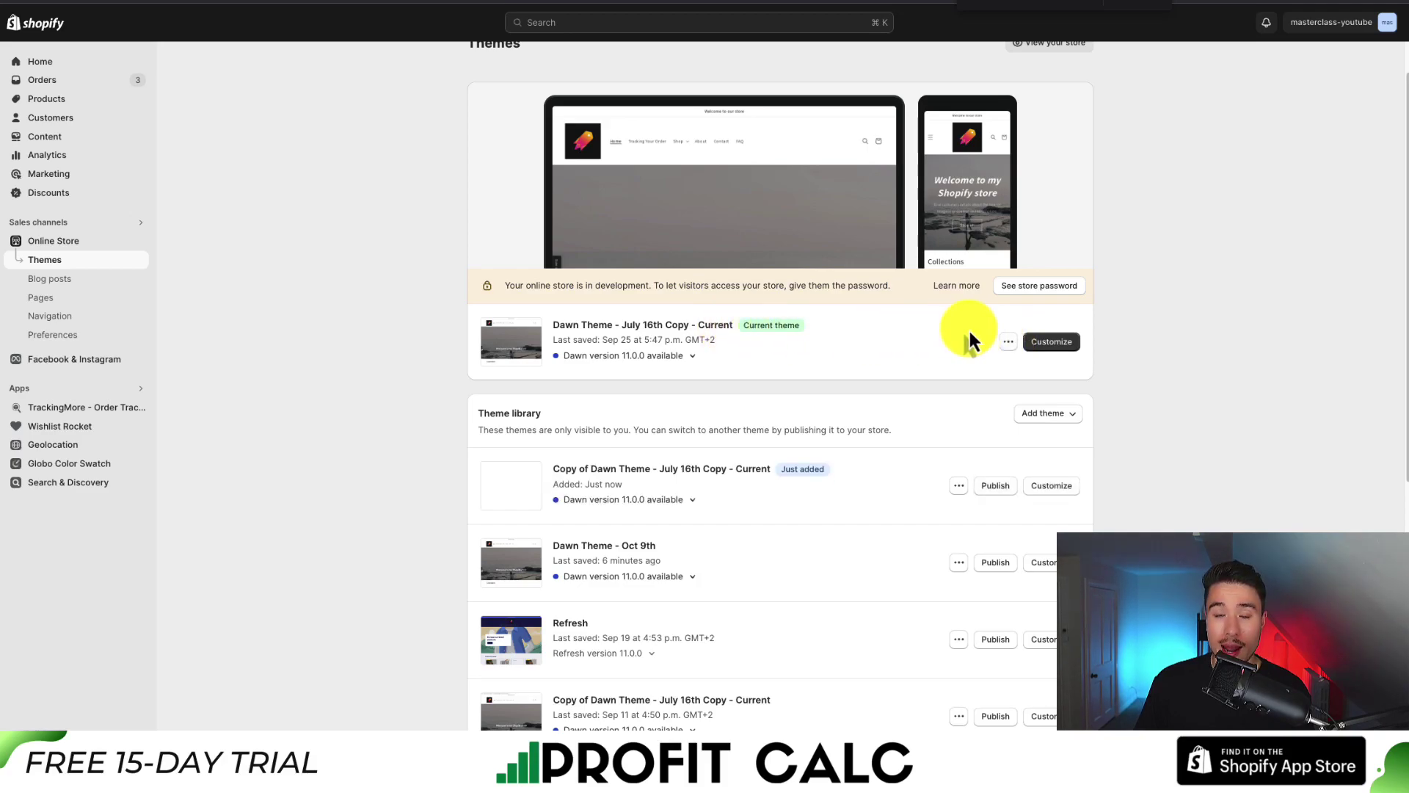
left_click(1009, 342)
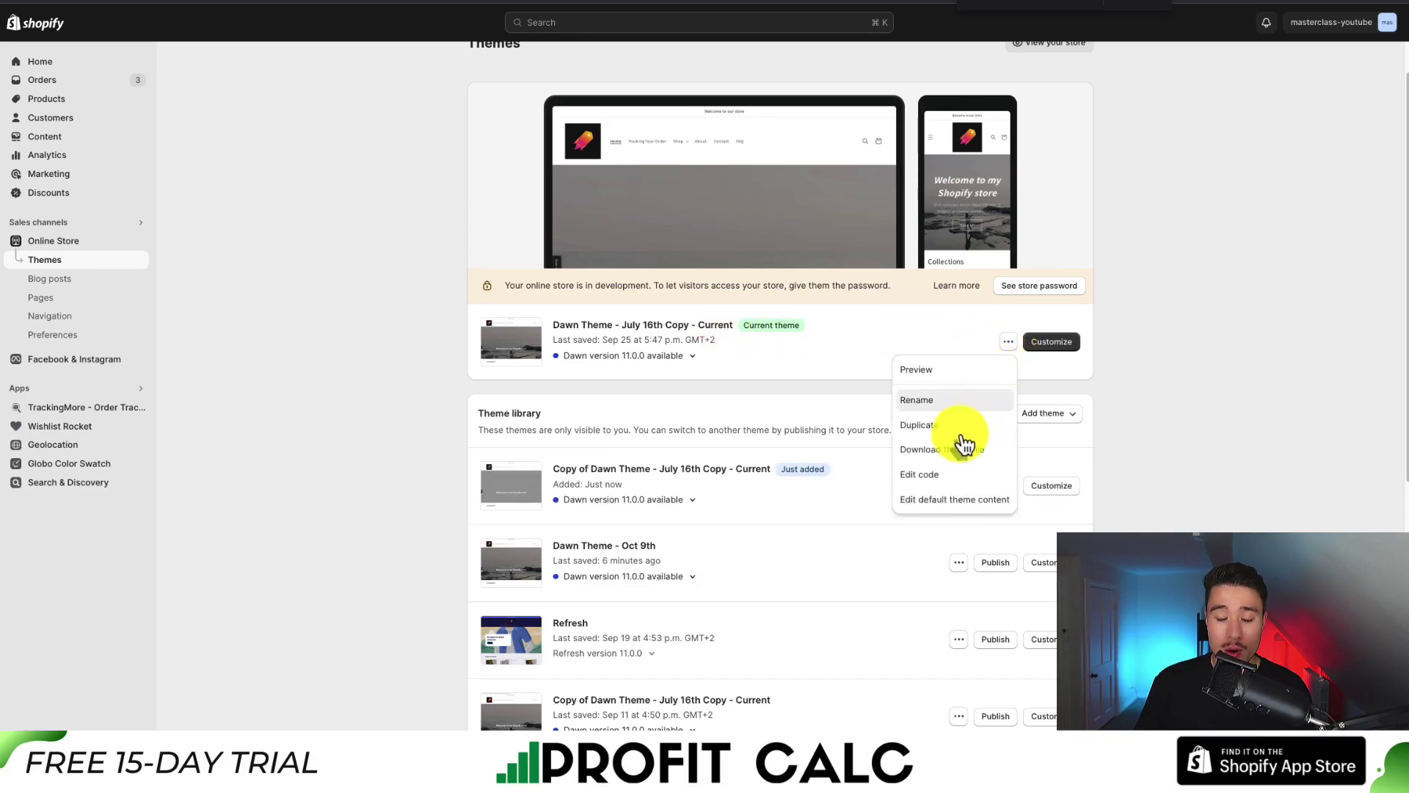
Open Edit code for 'Dawn Theme - July 16th Copy - Current' and browse its template files.
left_click(938, 477)
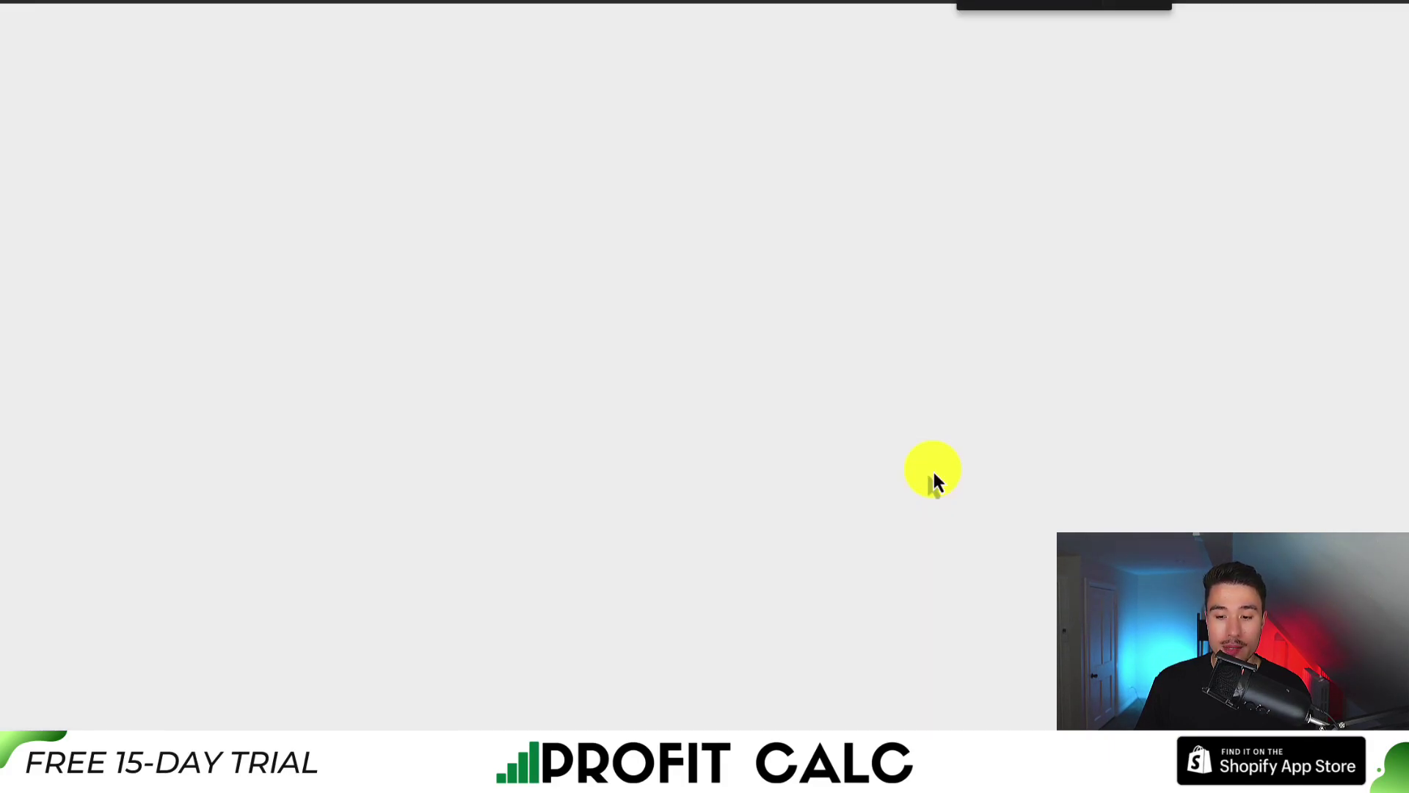
scroll(116, 271, "down", 5)
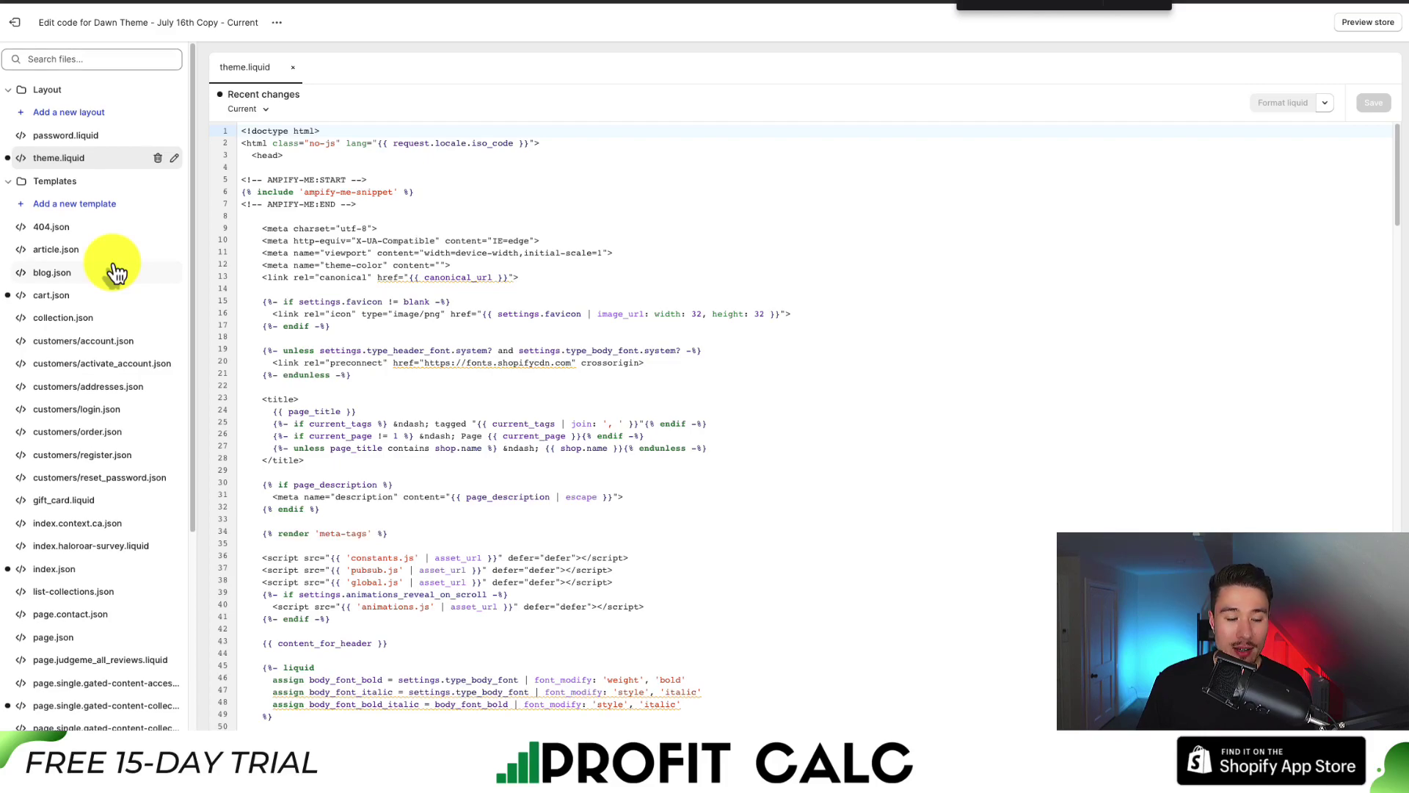
scroll(116, 272, "up", 5)
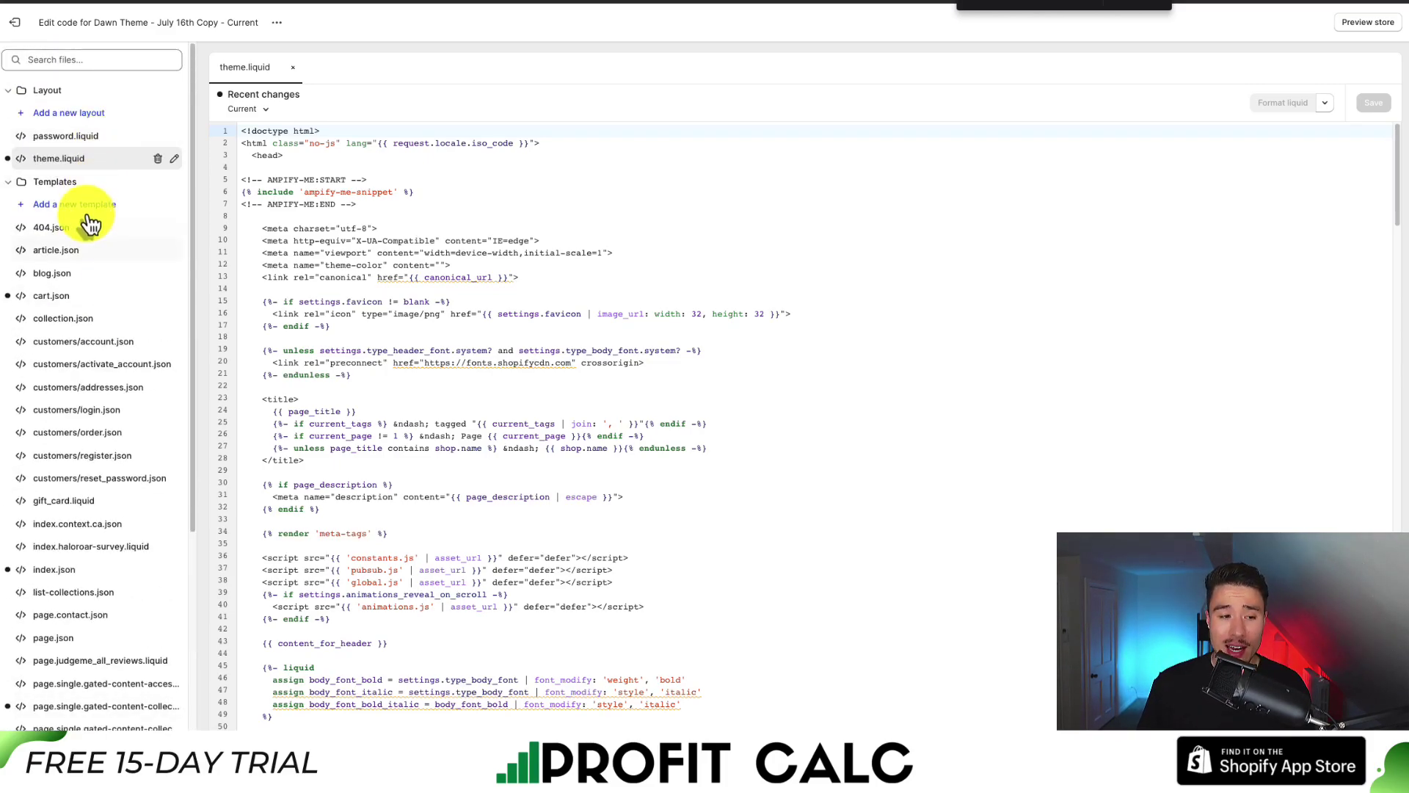
left_click(81, 250)
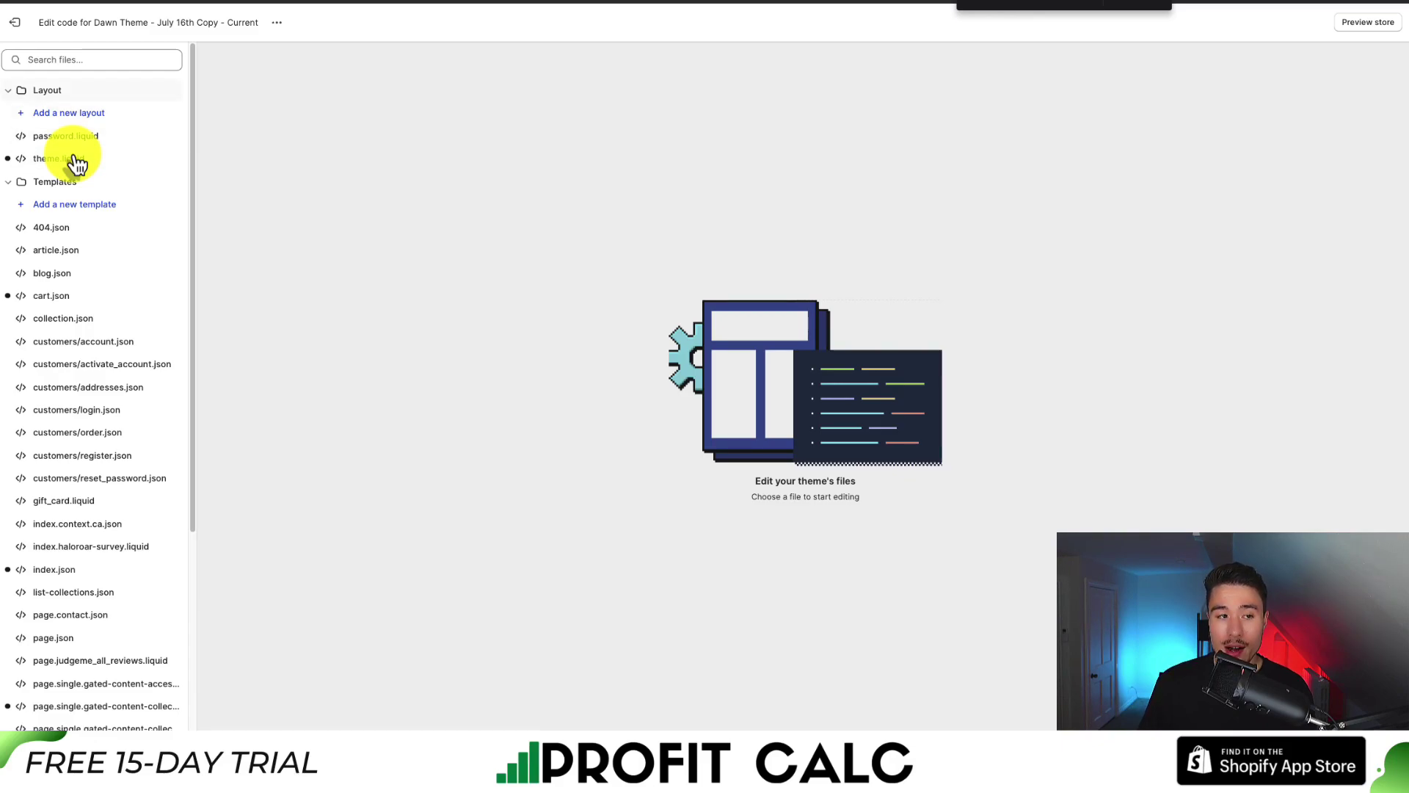
left_click(76, 61)
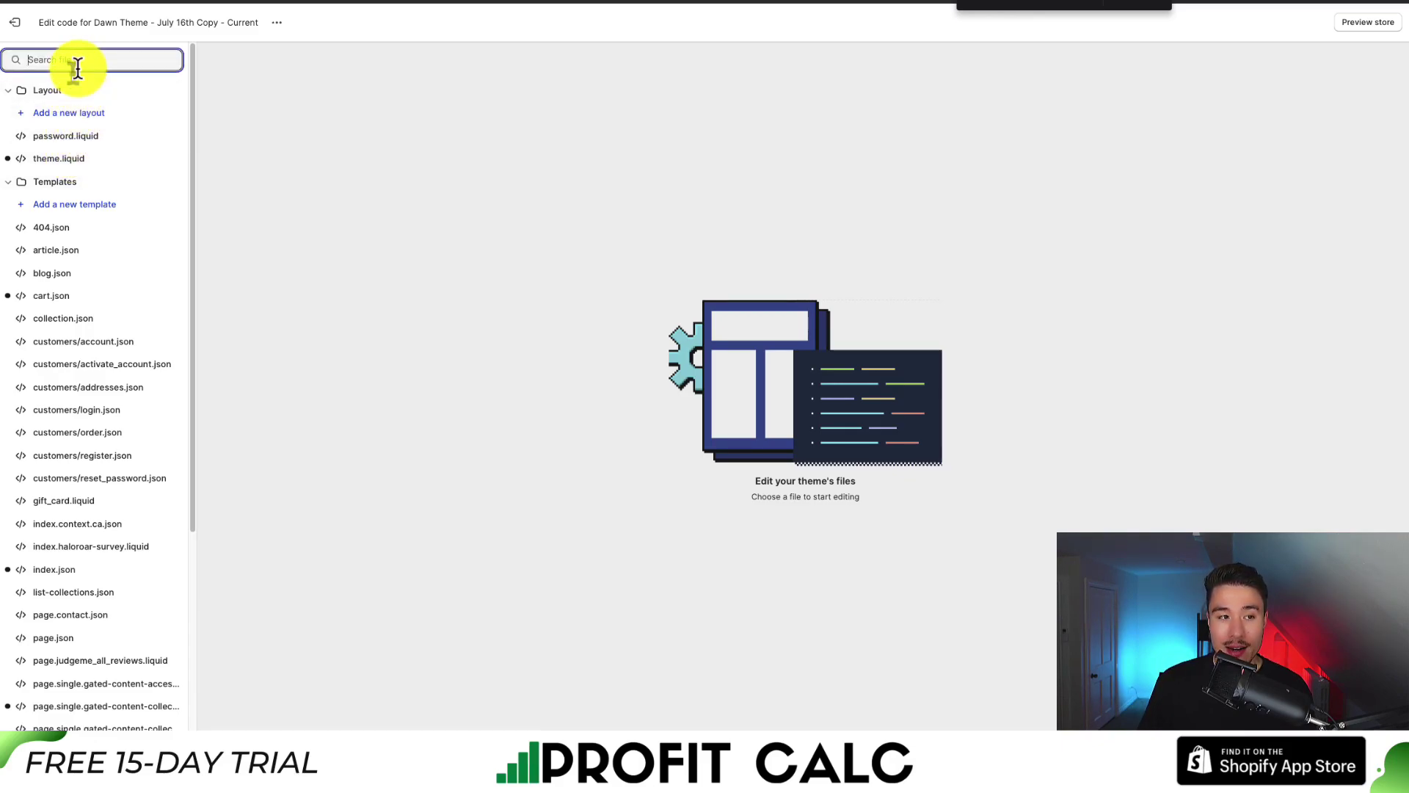
type("theme")
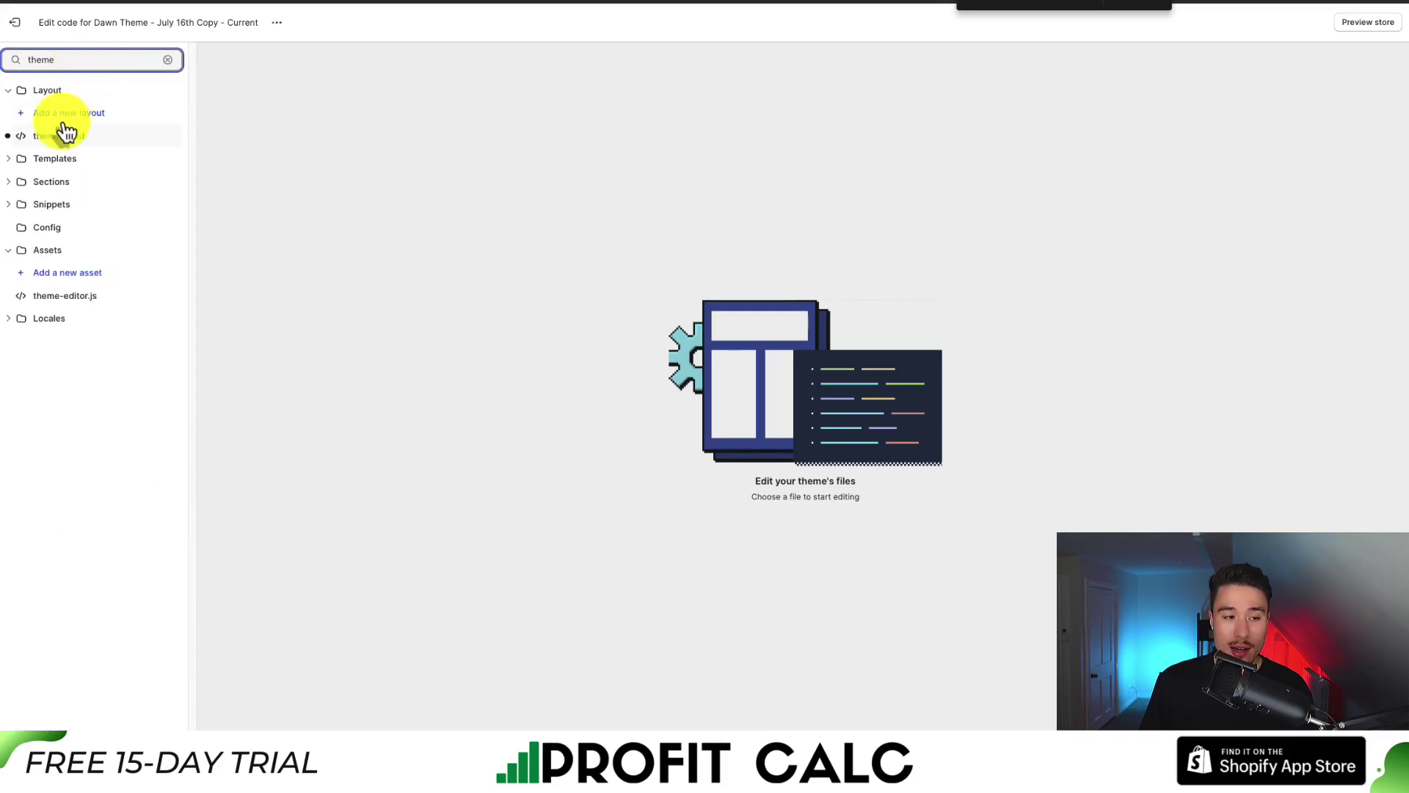
left_click(60, 137)
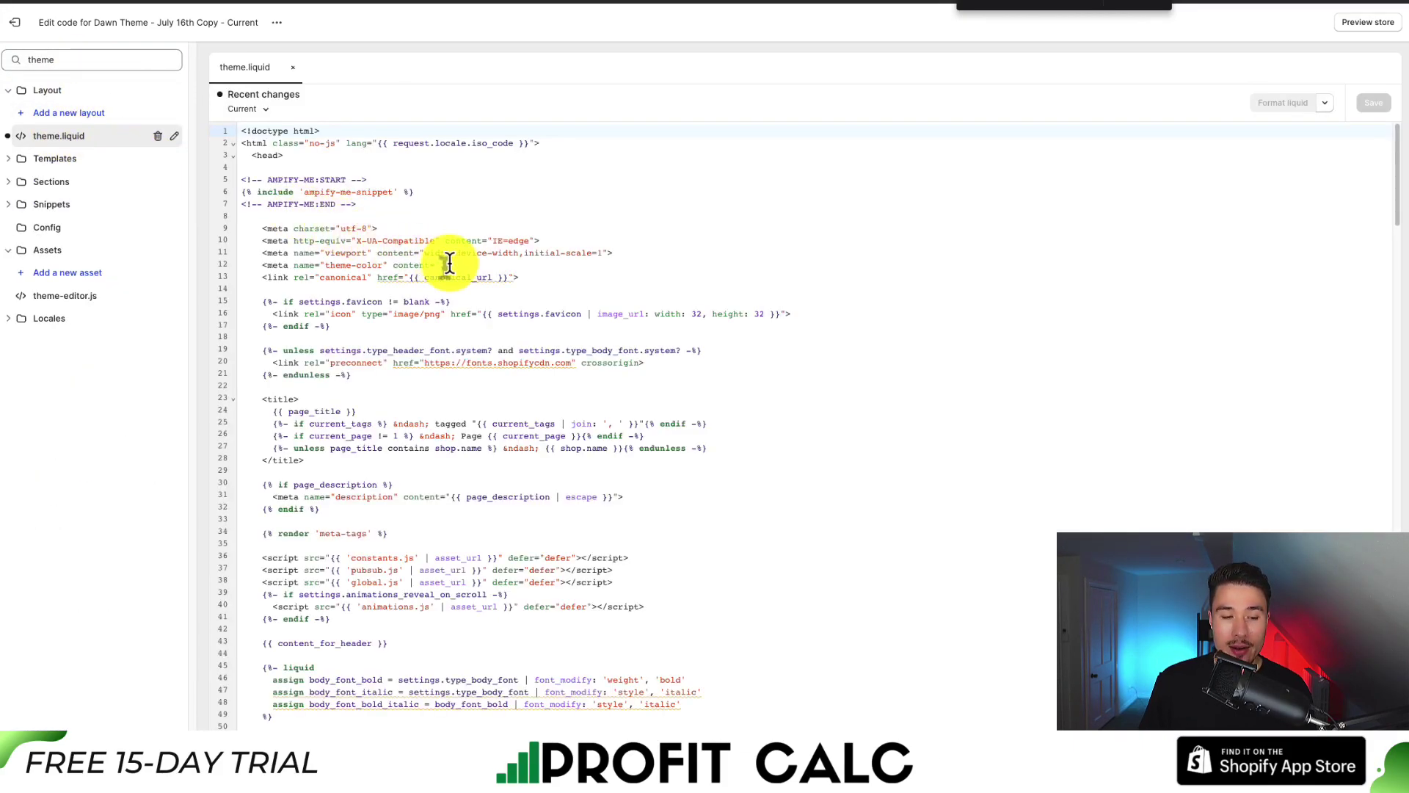
scroll(449, 262, "down", 1)
left_click_drag(1389, 149, 1387, 104)
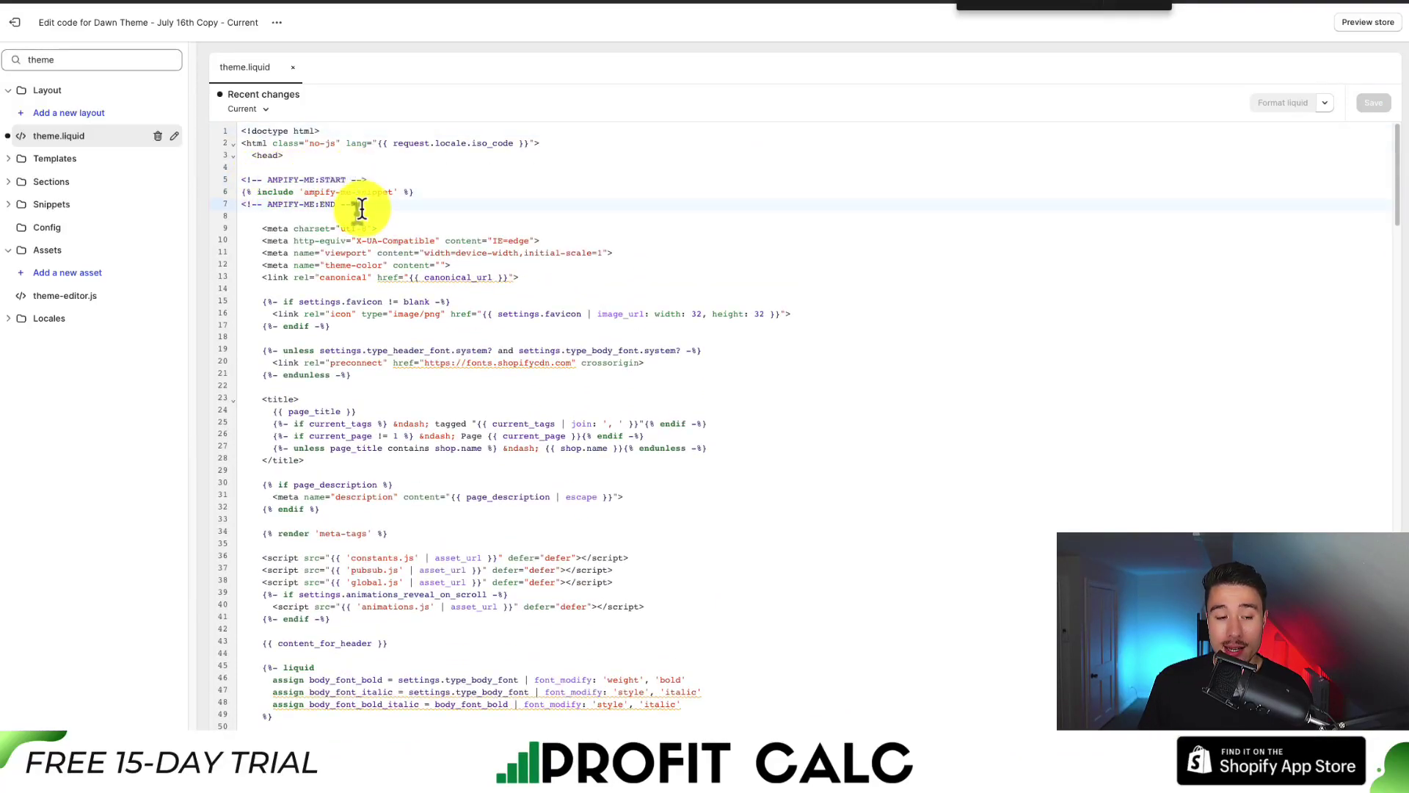
left_click_drag(362, 208, 236, 179)
left_click(255, 195)
double_click(280, 191)
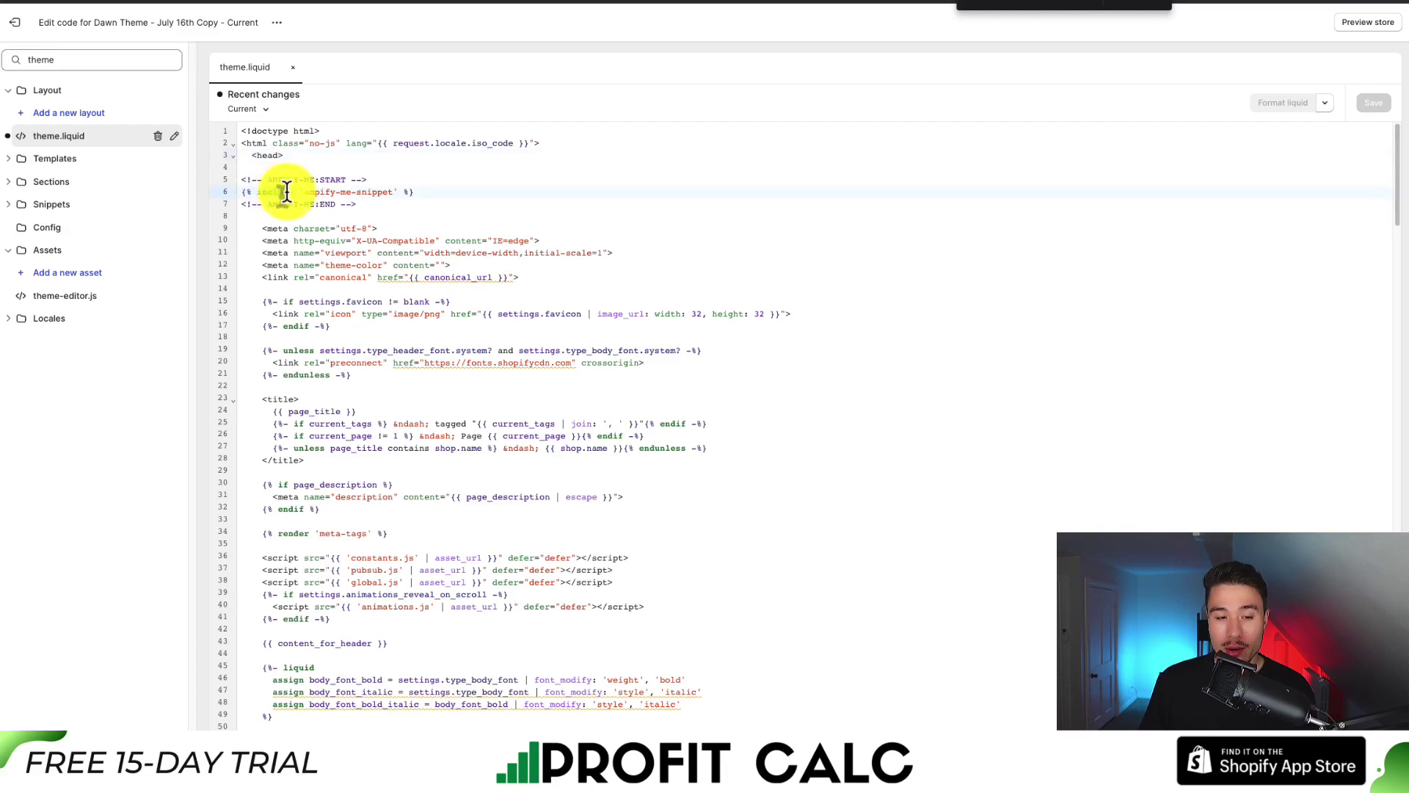
left_click_drag(360, 196, 396, 195)
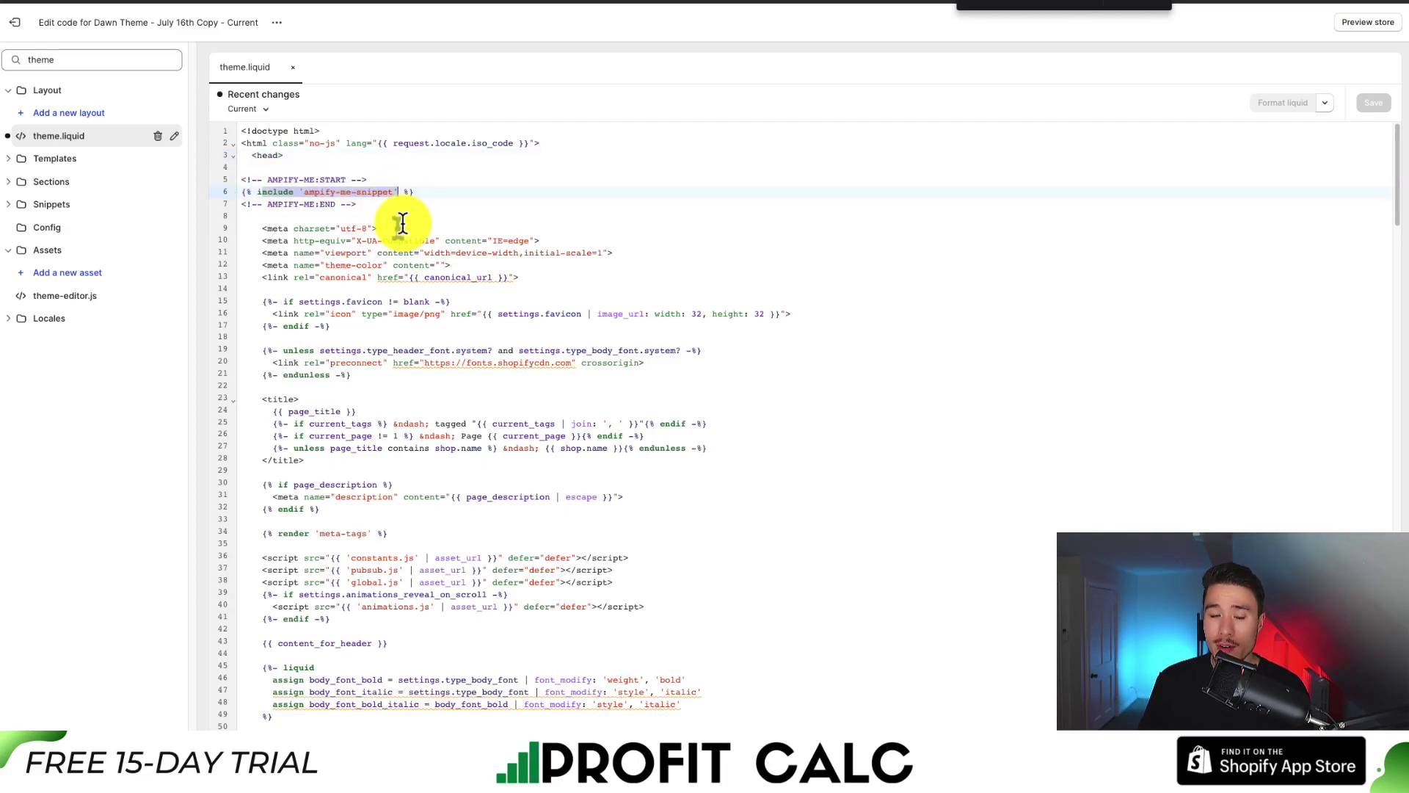
left_click(295, 154)
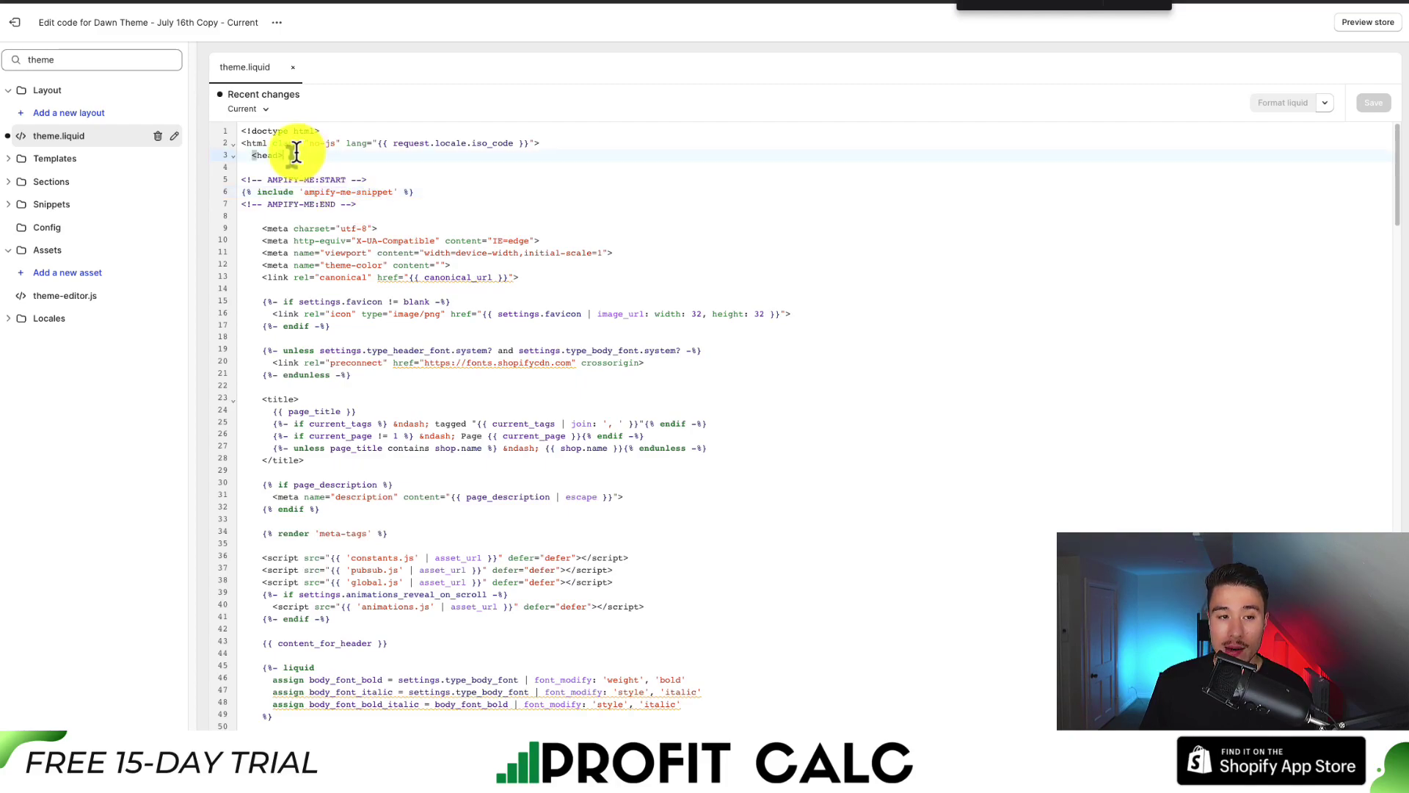
double_click(273, 155)
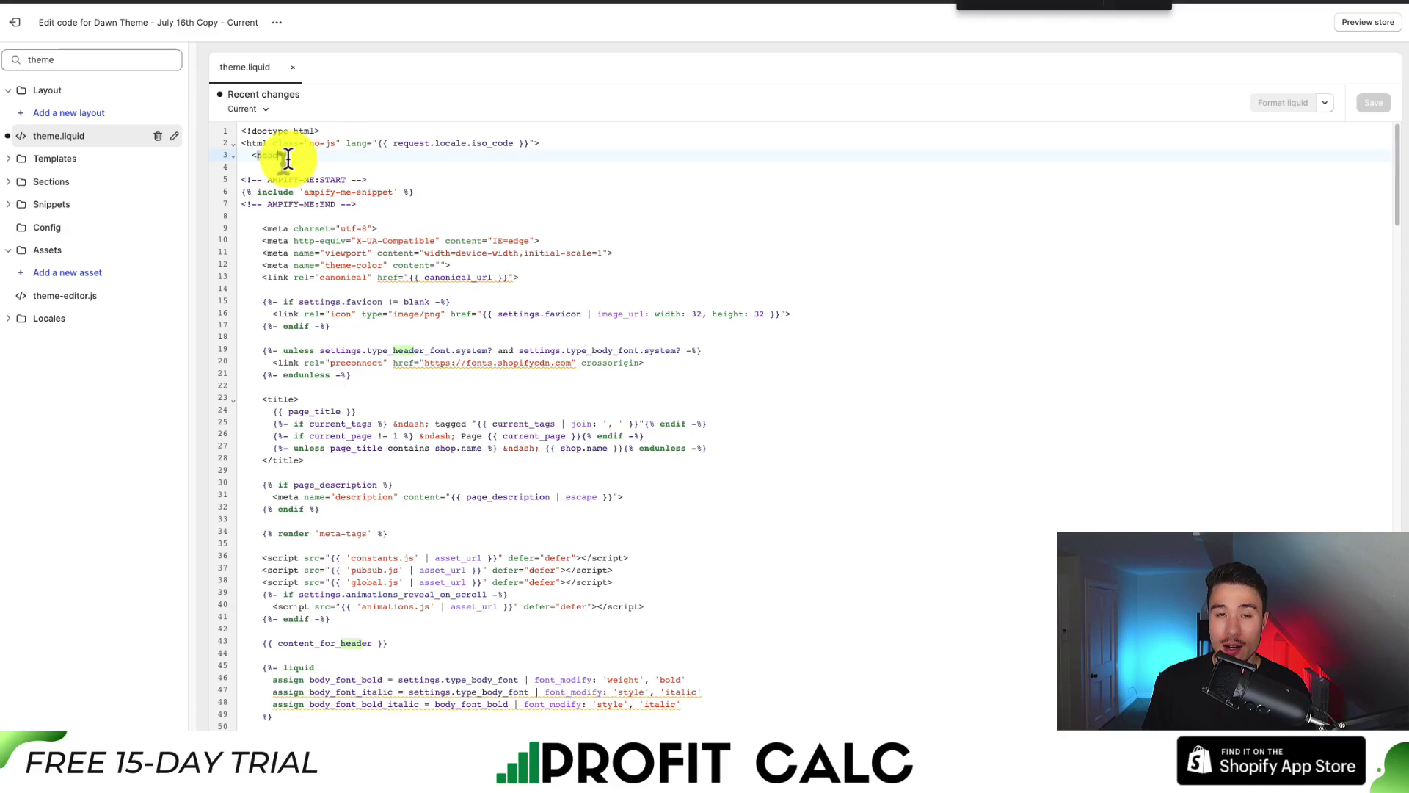
scroll(288, 159, "down", 20)
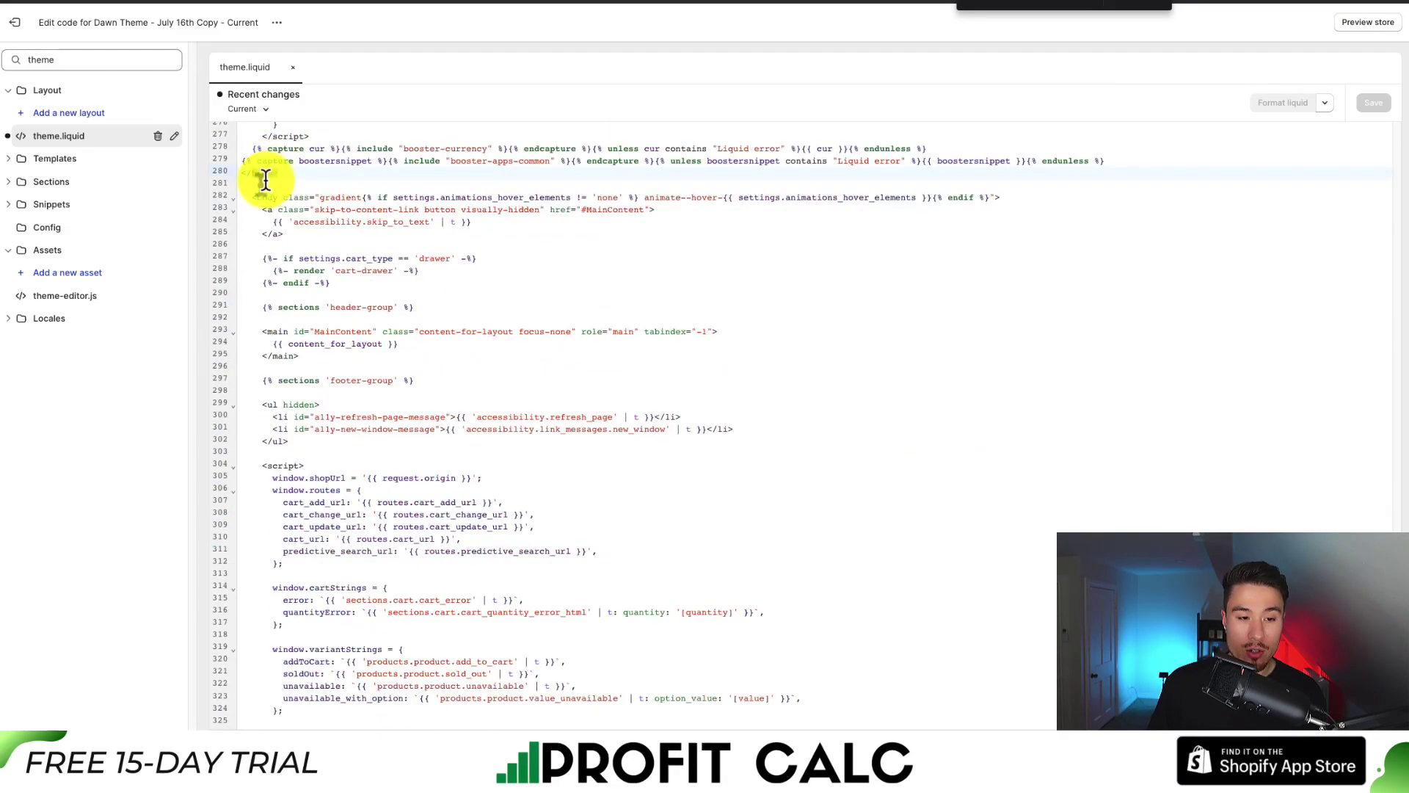
left_click(297, 173)
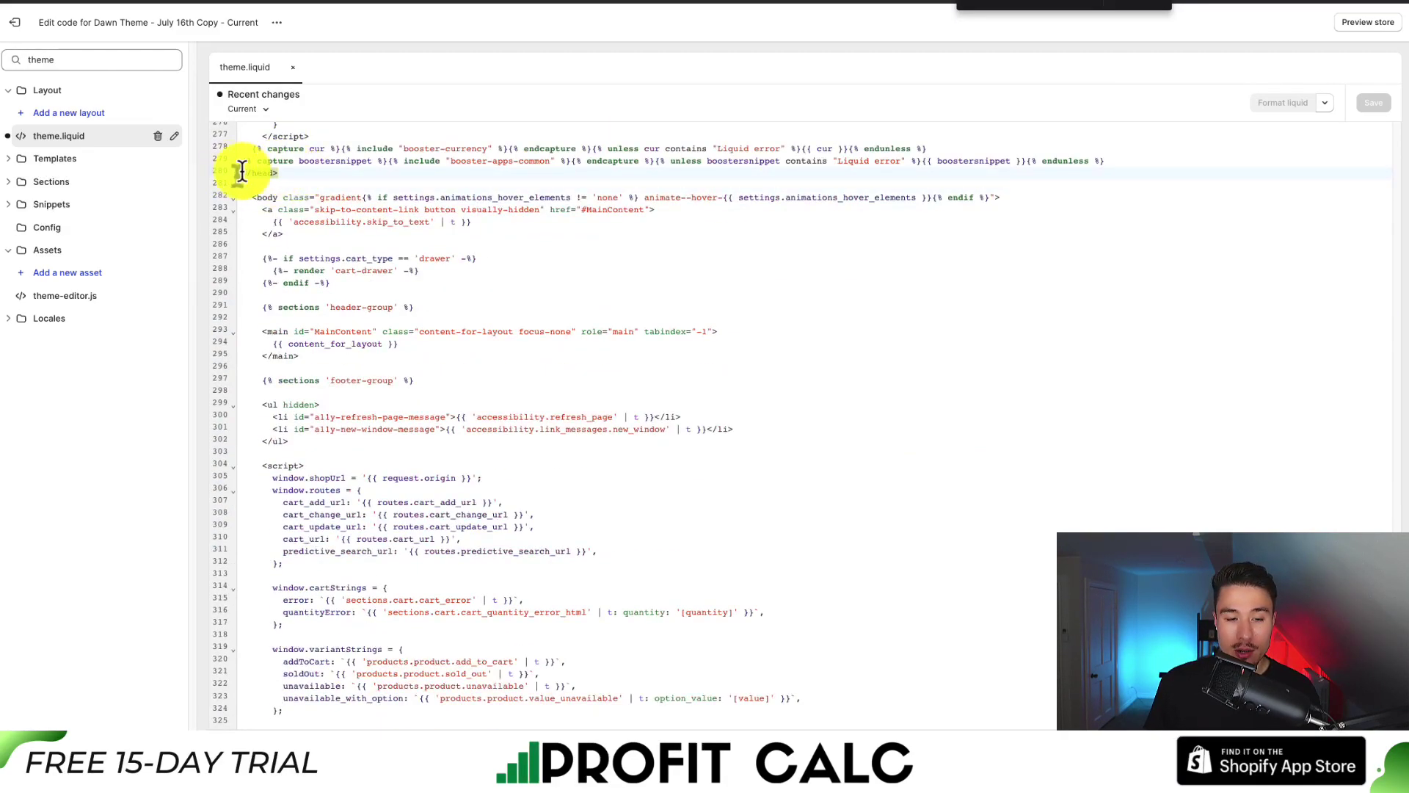
left_click_drag(236, 175, 279, 173)
scroll(389, 195, "up", 5)
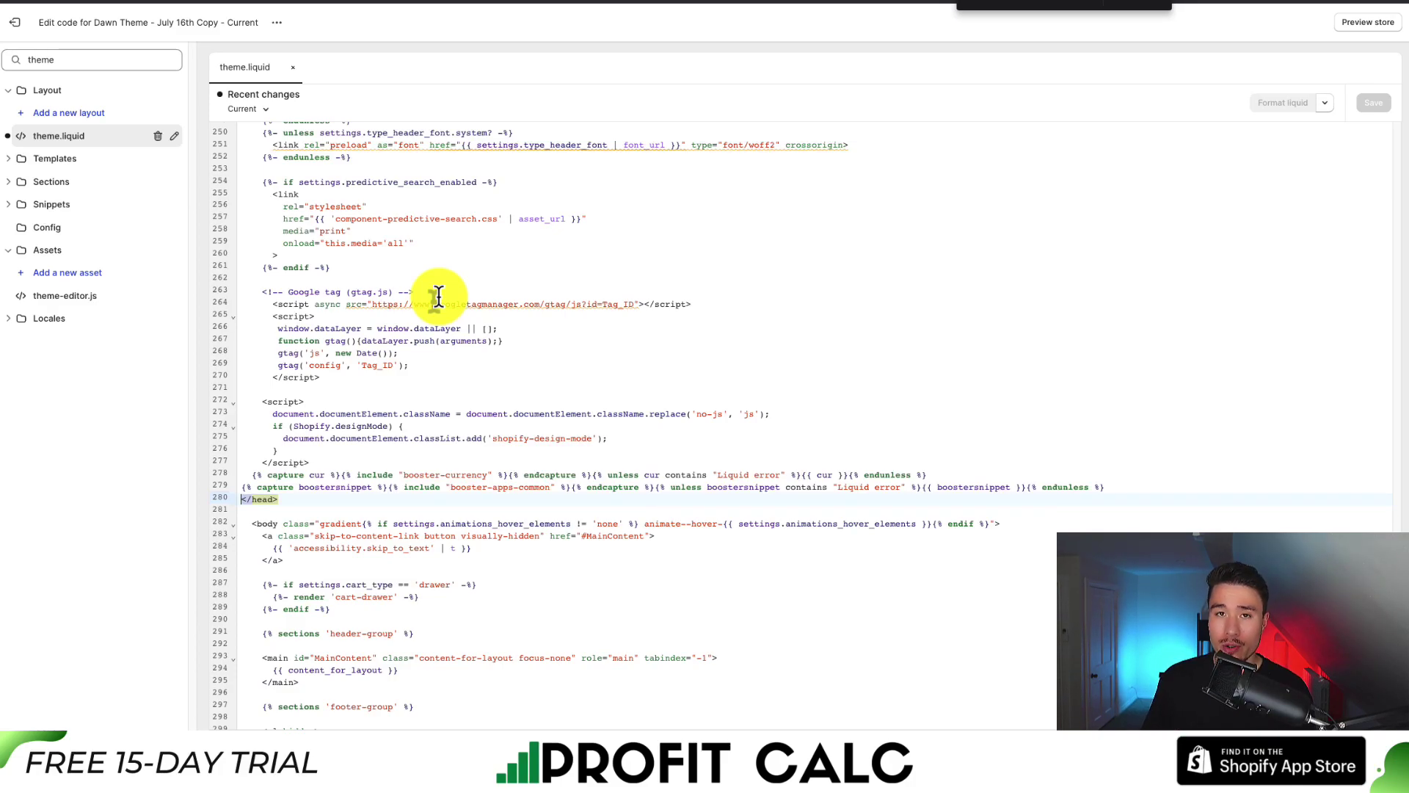
scroll(438, 298, "up", 9)
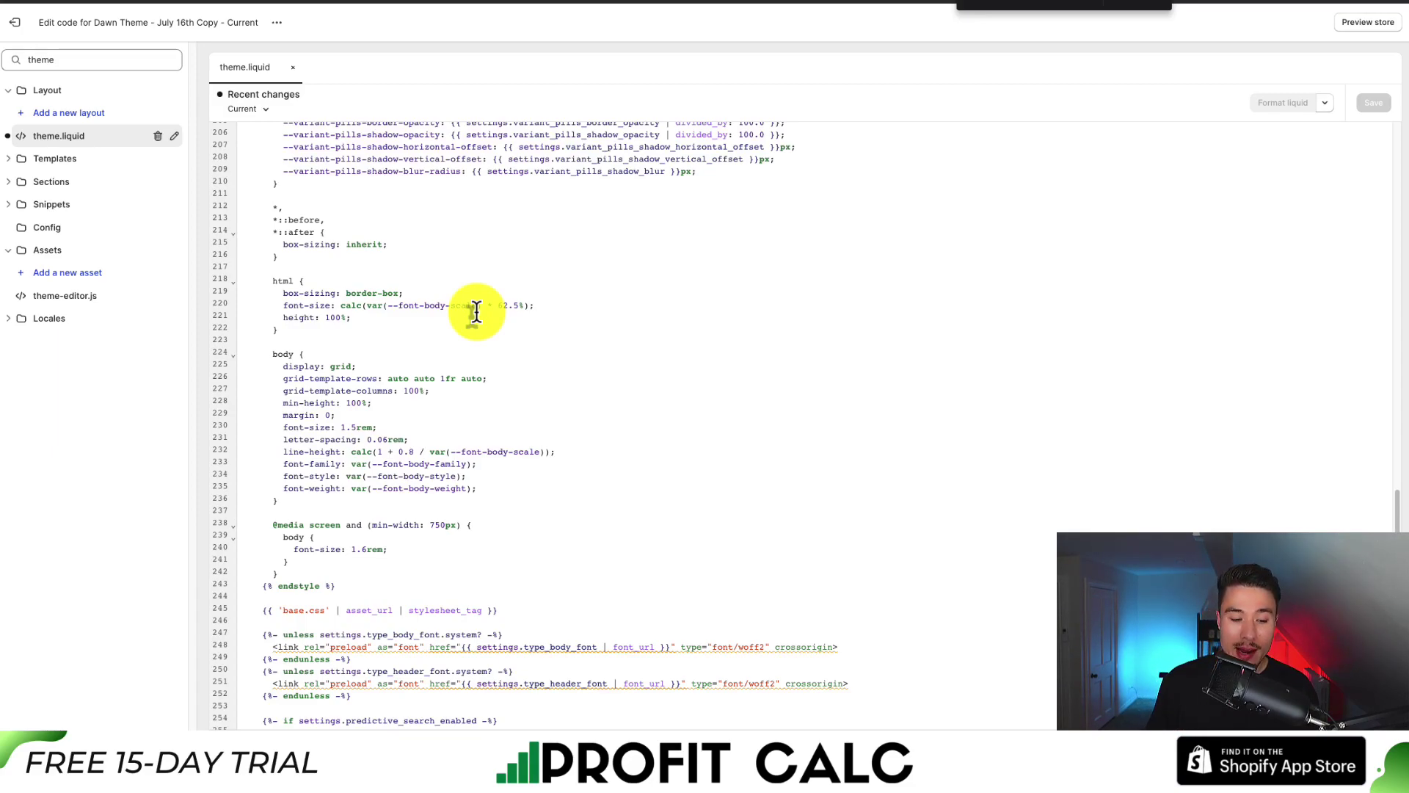
scroll(476, 312, "down", 8)
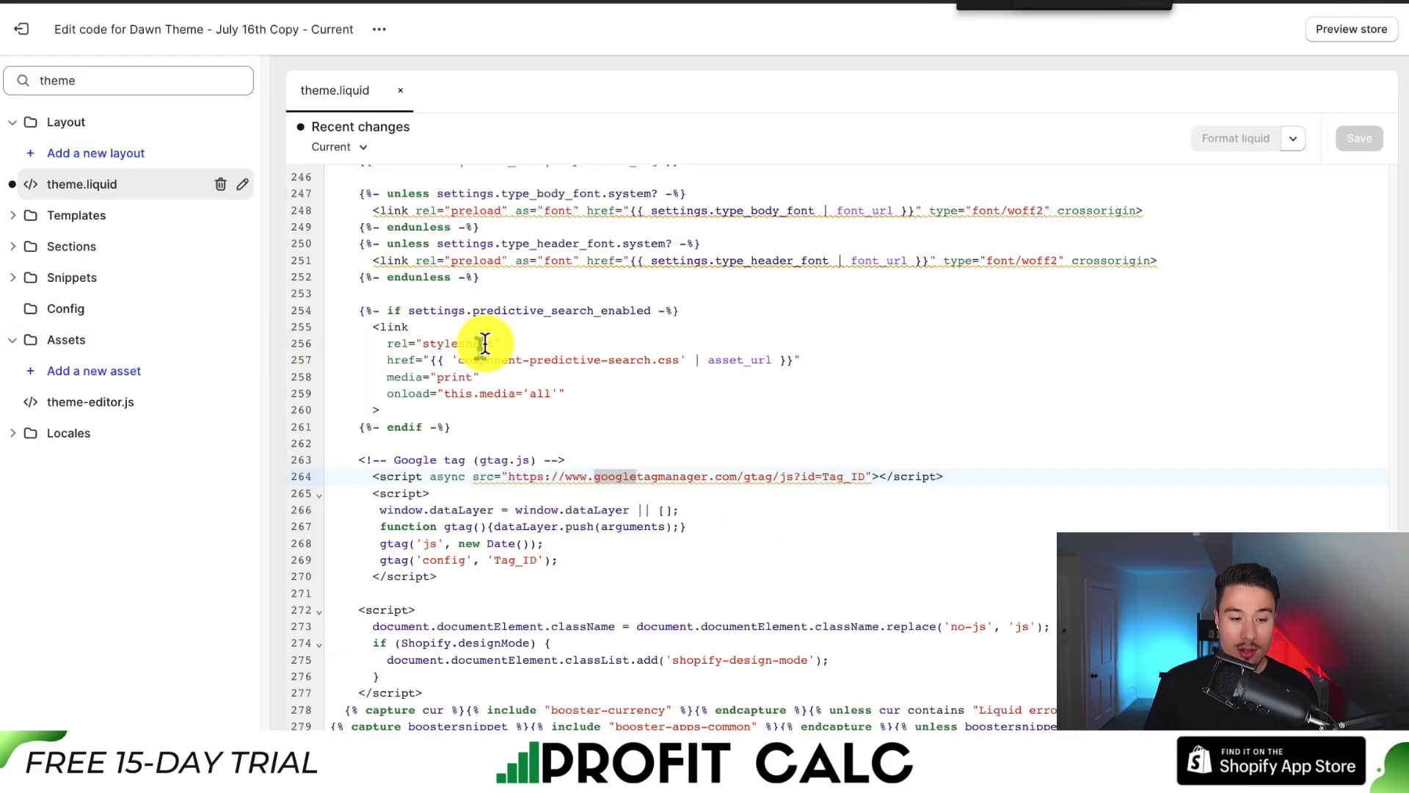
scroll(484, 343, "down", 5)
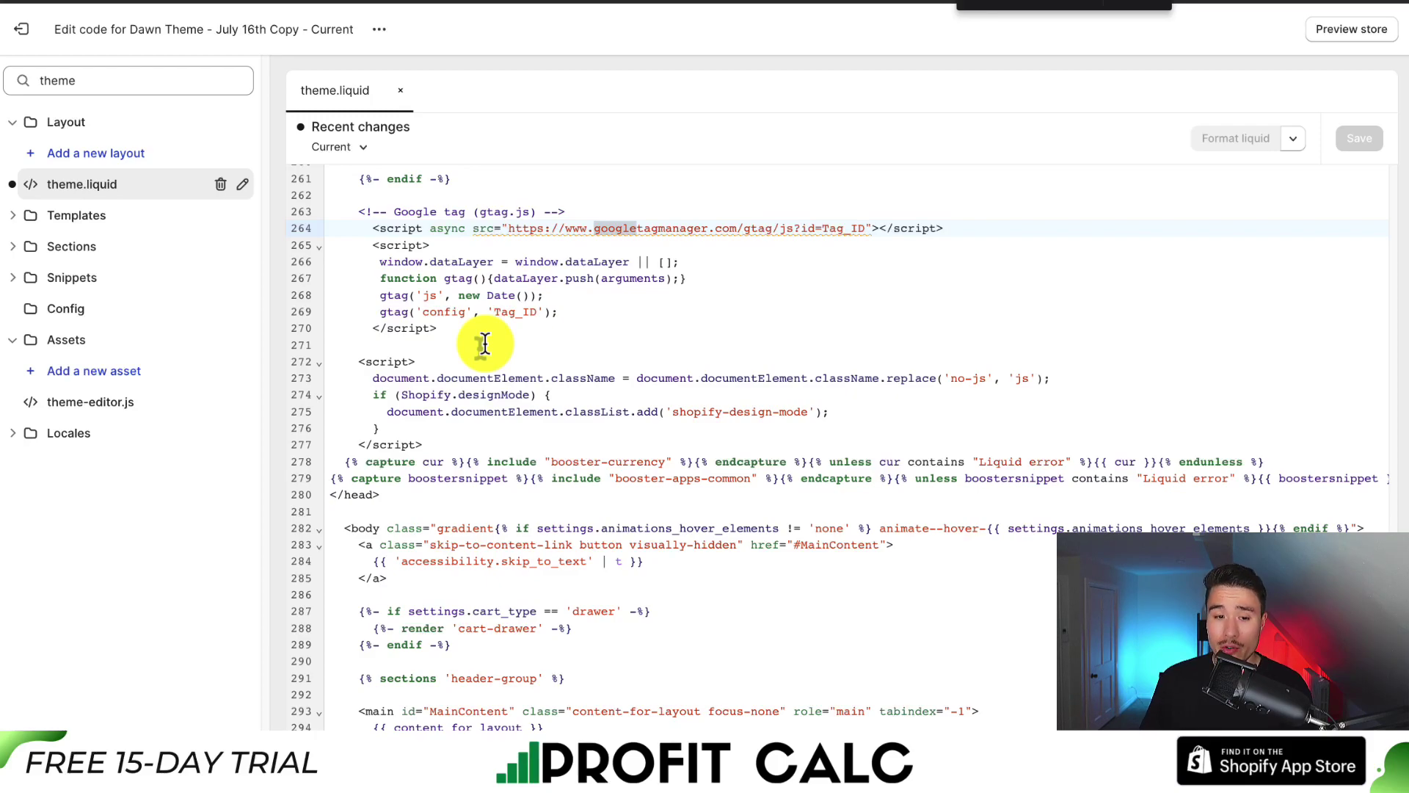
Copy the line 263 '<!-- Google tag (gtag.js) -->' comment onto a new line after the gtag </script>.
left_click_drag(387, 212, 521, 212)
left_click(490, 279)
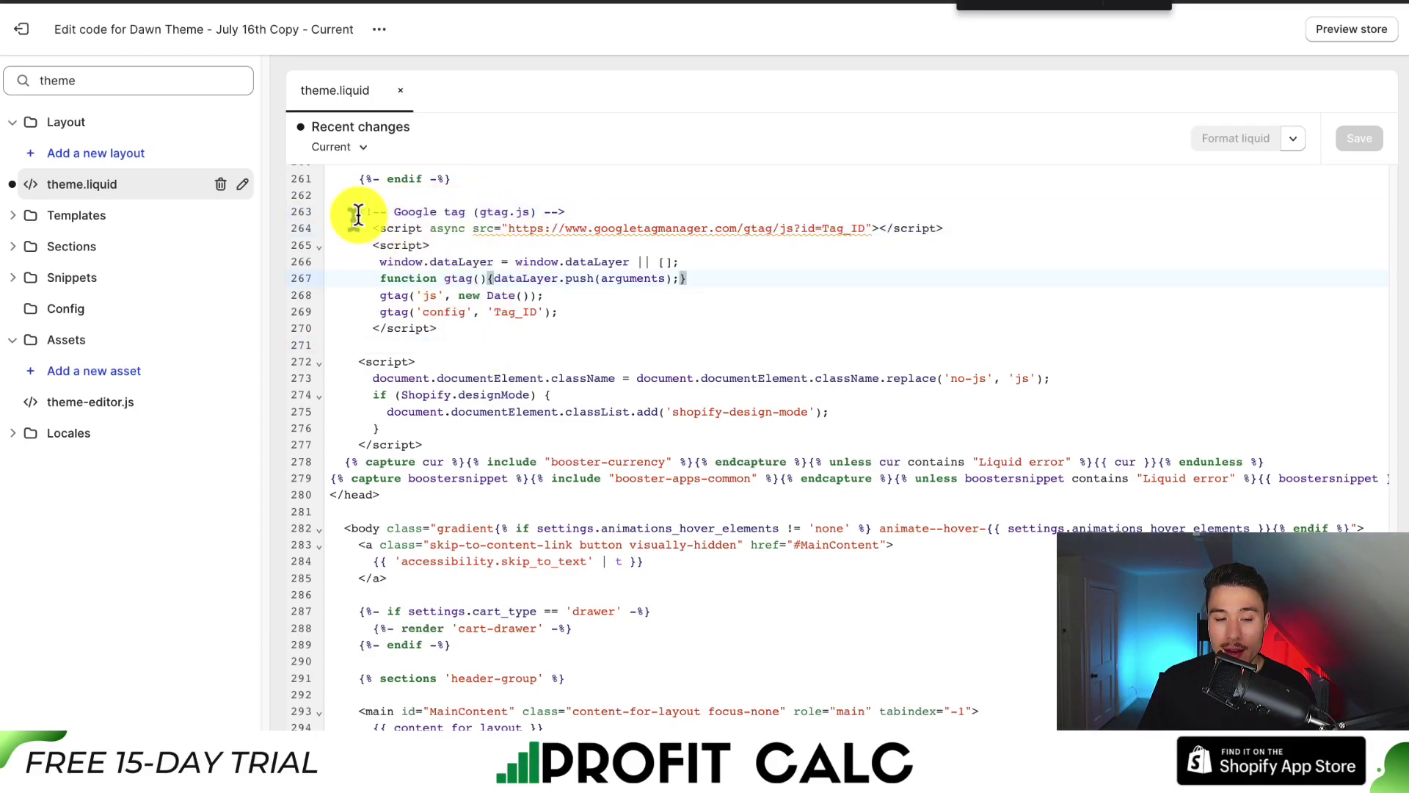
left_click_drag(358, 214, 544, 220)
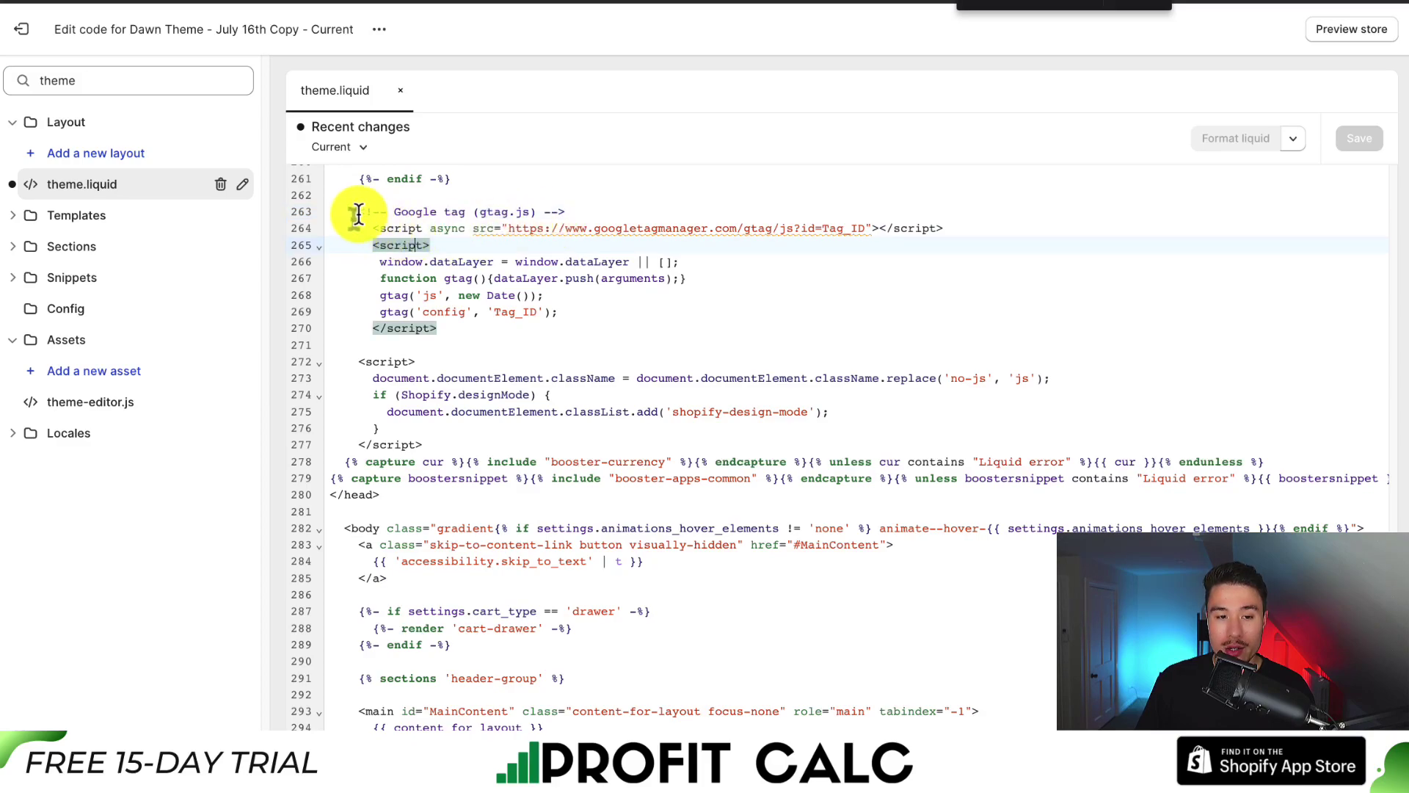
left_click_drag(356, 213, 566, 211)
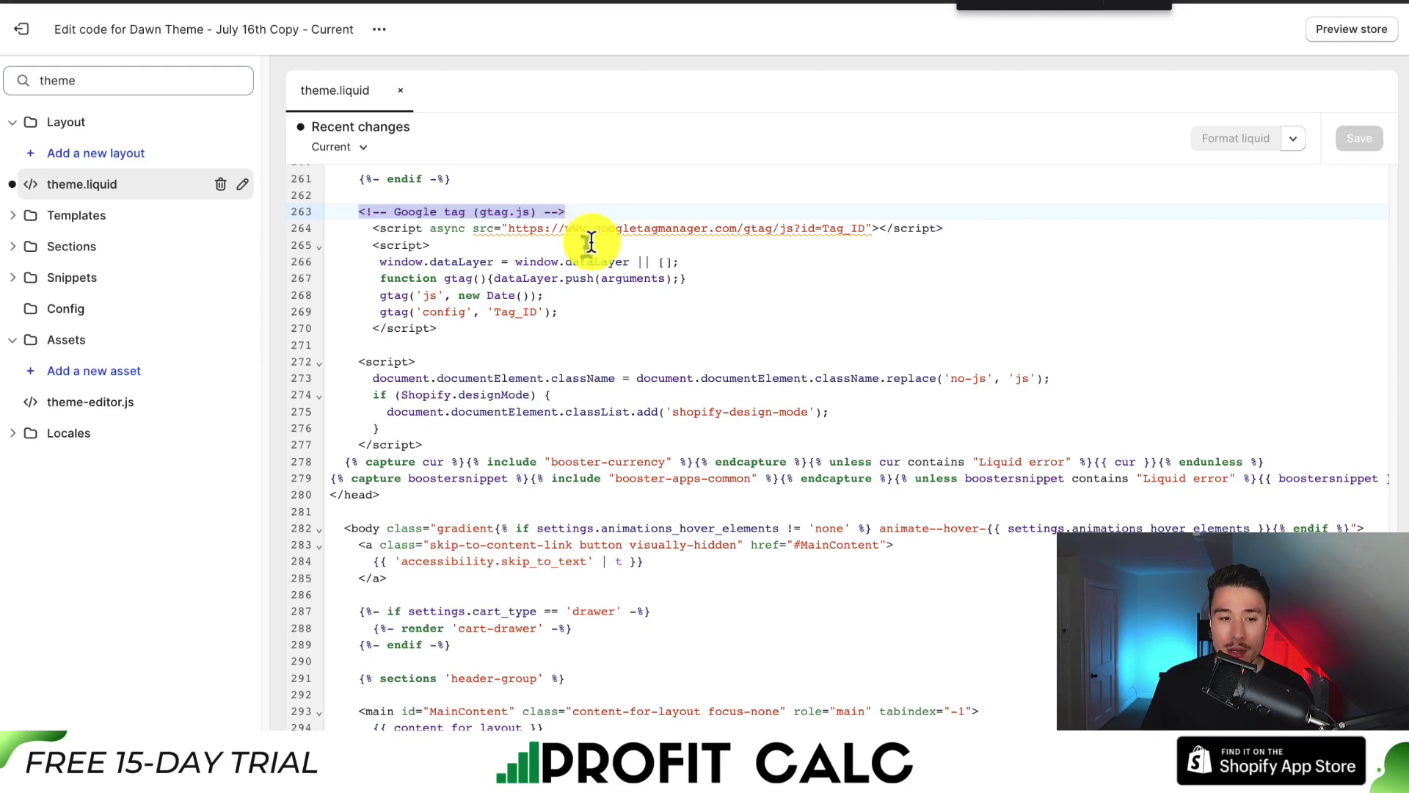
left_click(436, 328)
key("Return")
type("<!-- Google tag (gtag.js) -->")
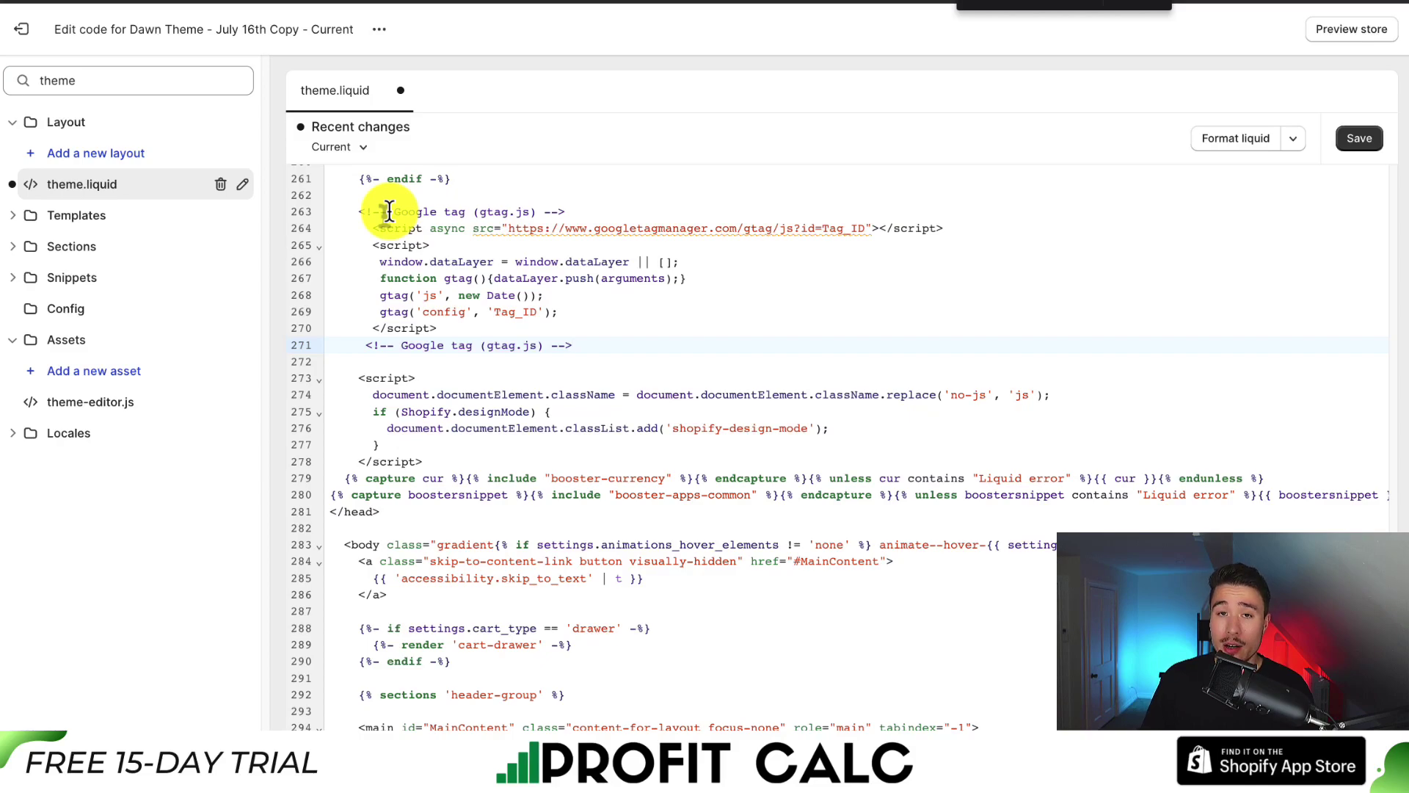
left_click(516, 291)
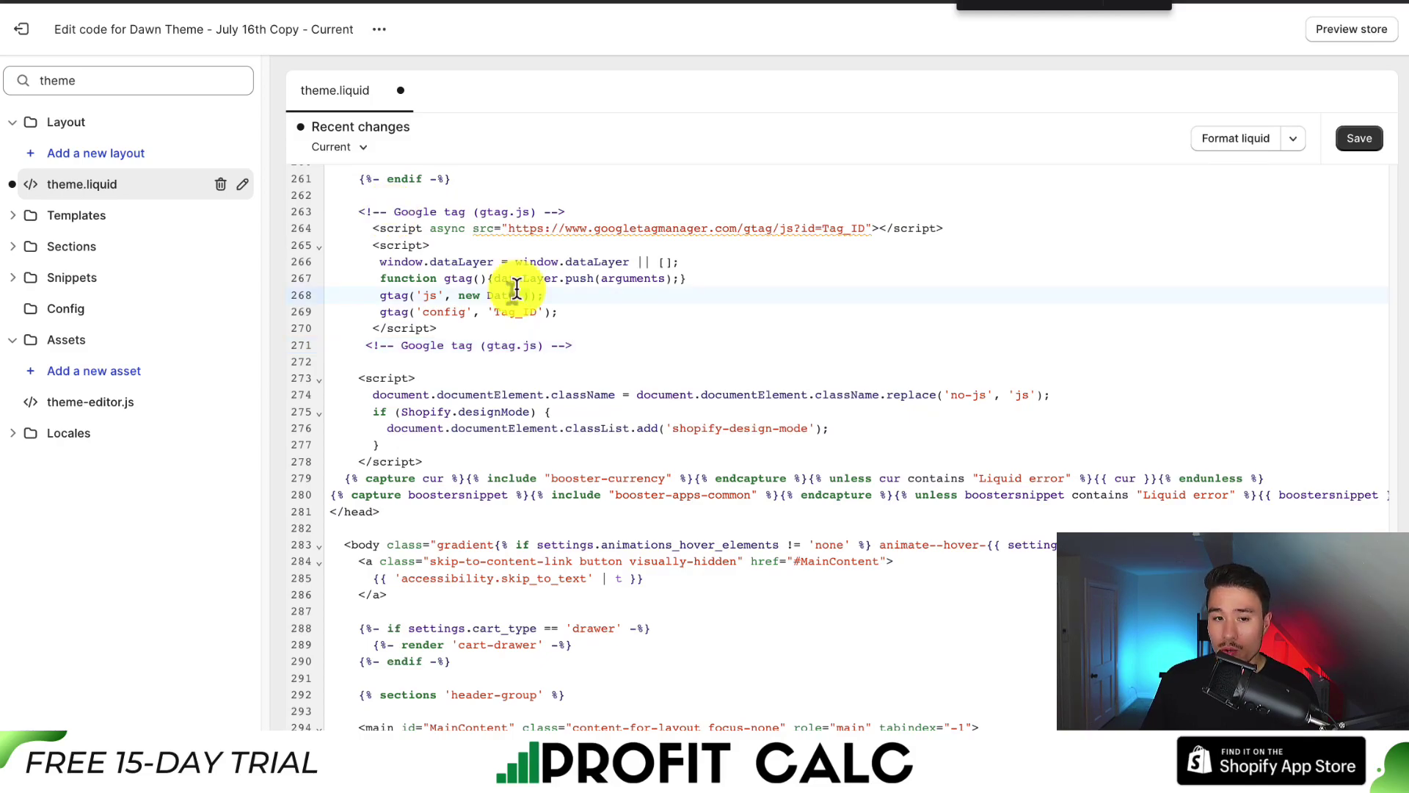
left_click(409, 239)
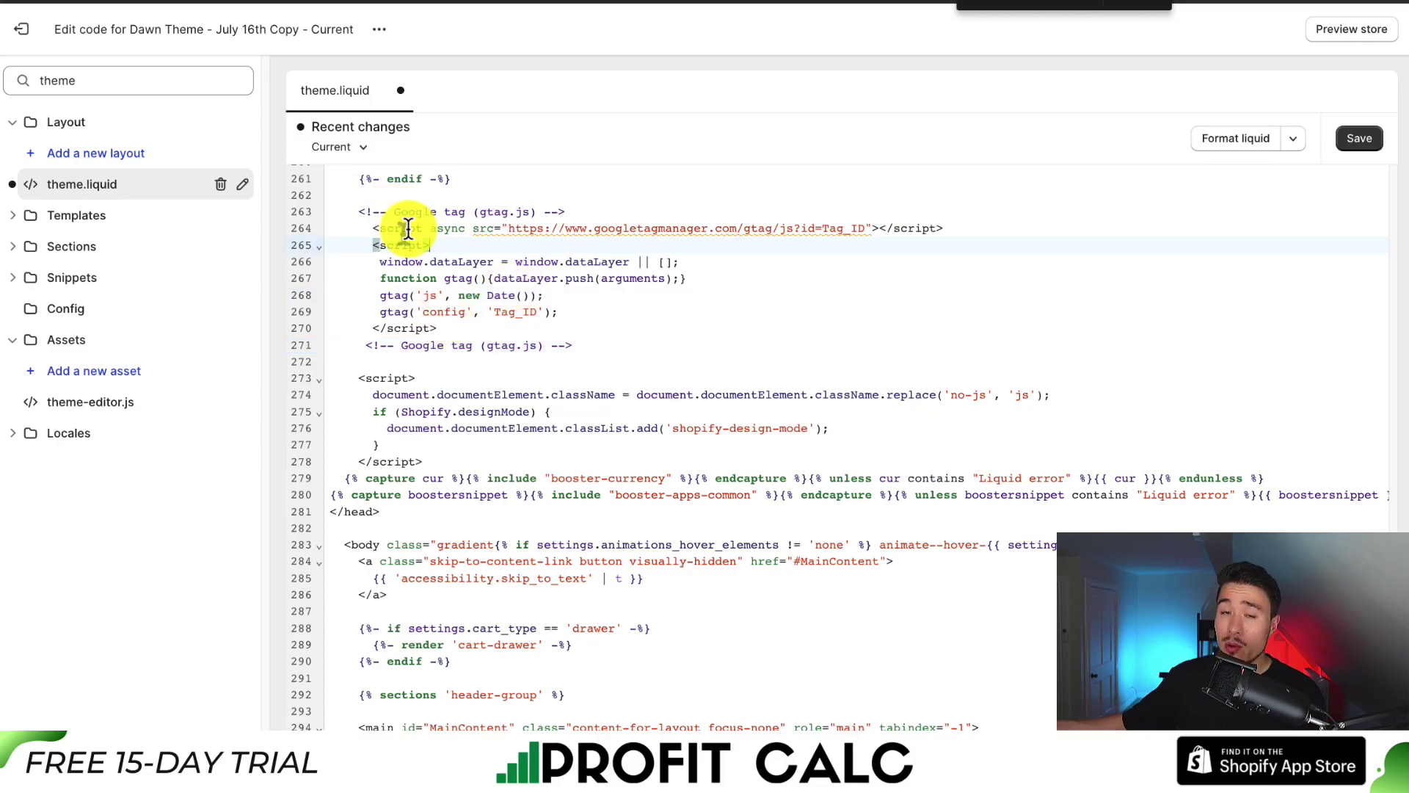
Delete lines 263–271, the whole Google tag block, from theme.liquid and save it.
triple_click(408, 228)
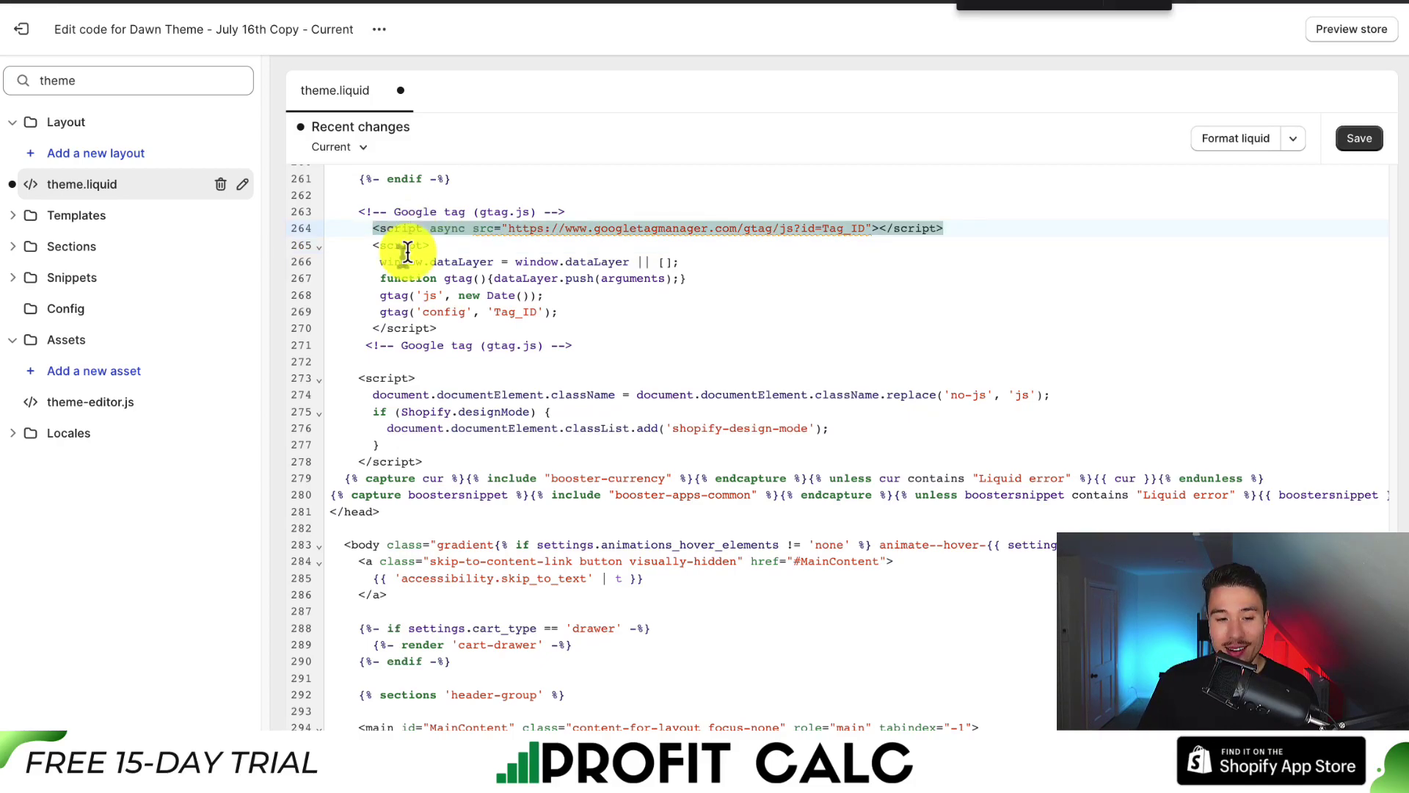
left_click_drag(573, 345, 321, 222)
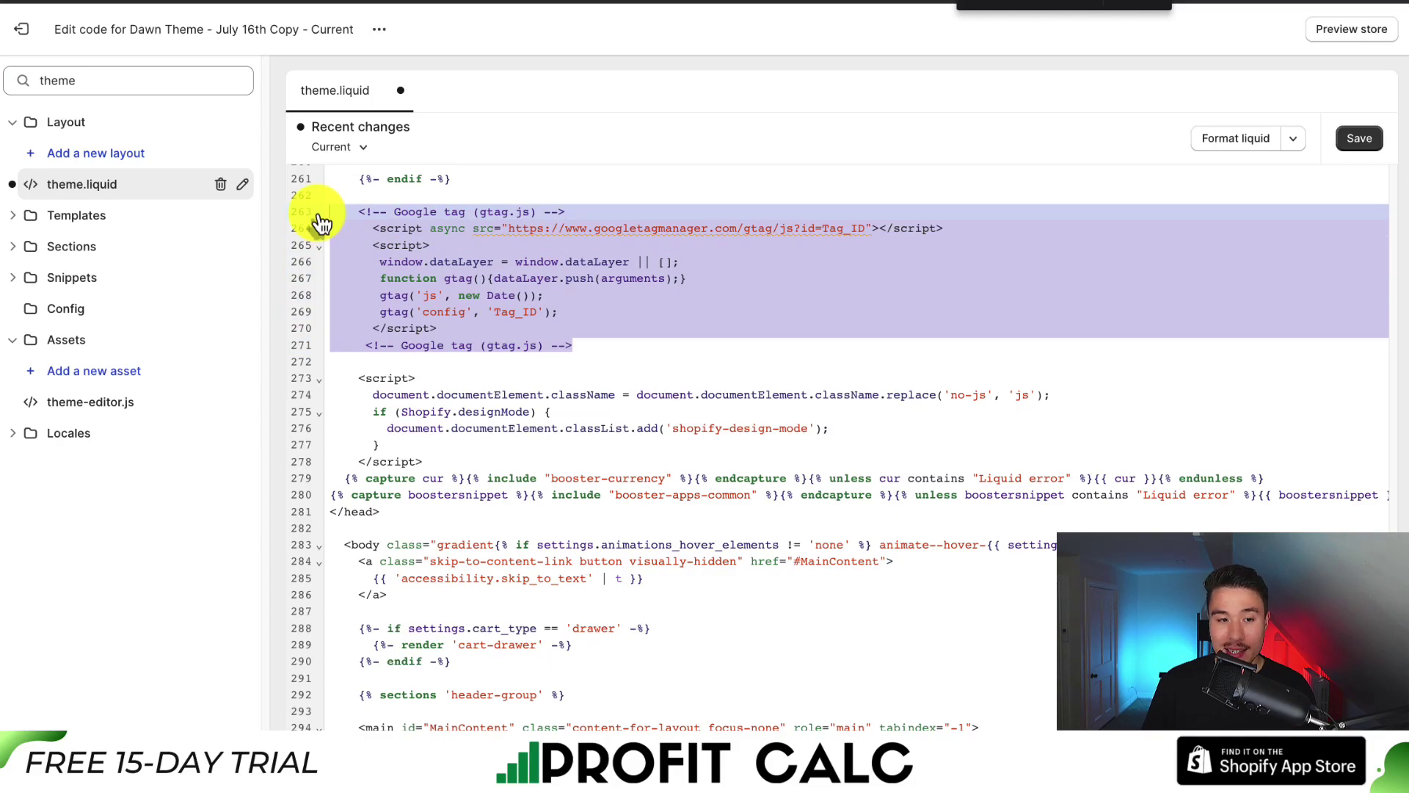
key("BackSpace")
key("BackSpace")
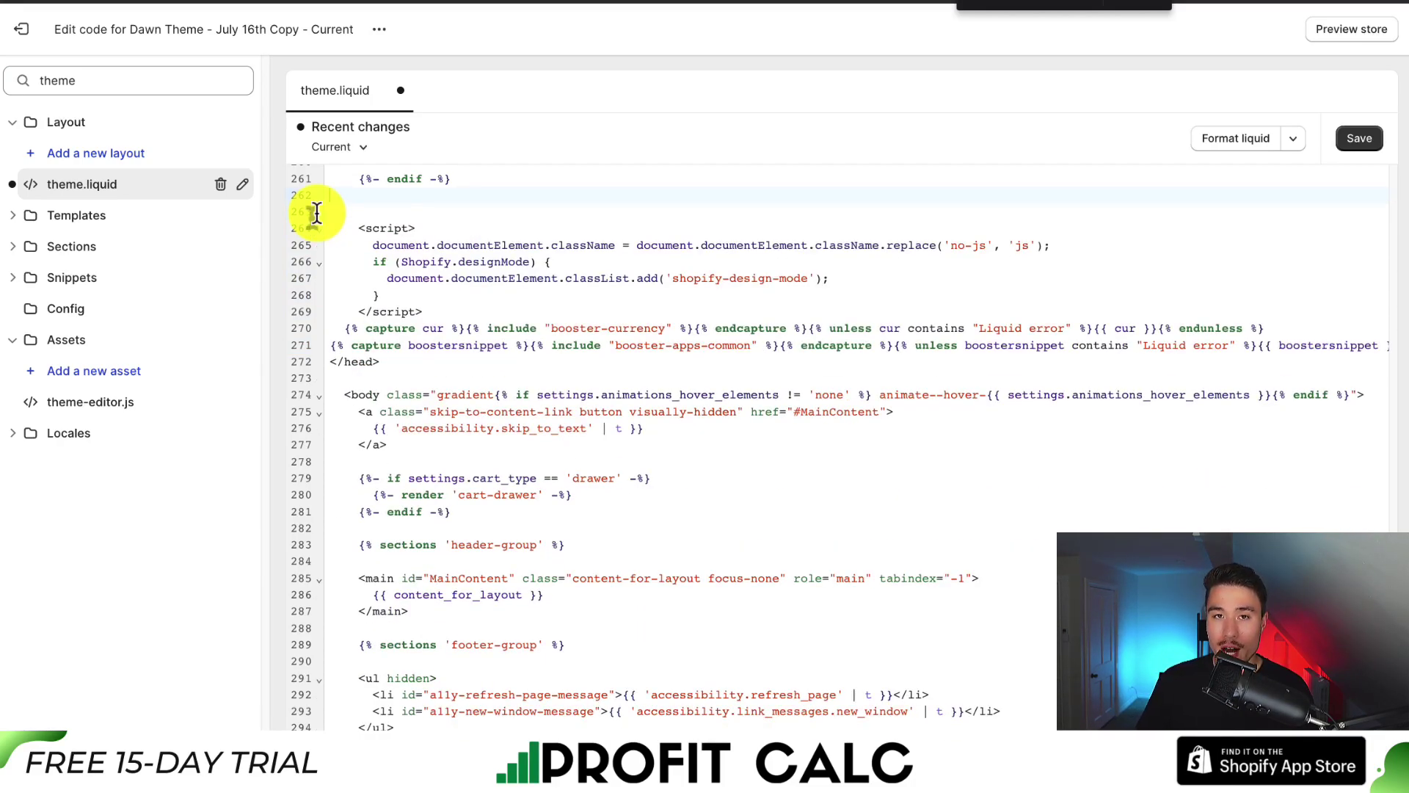
left_click(1358, 139)
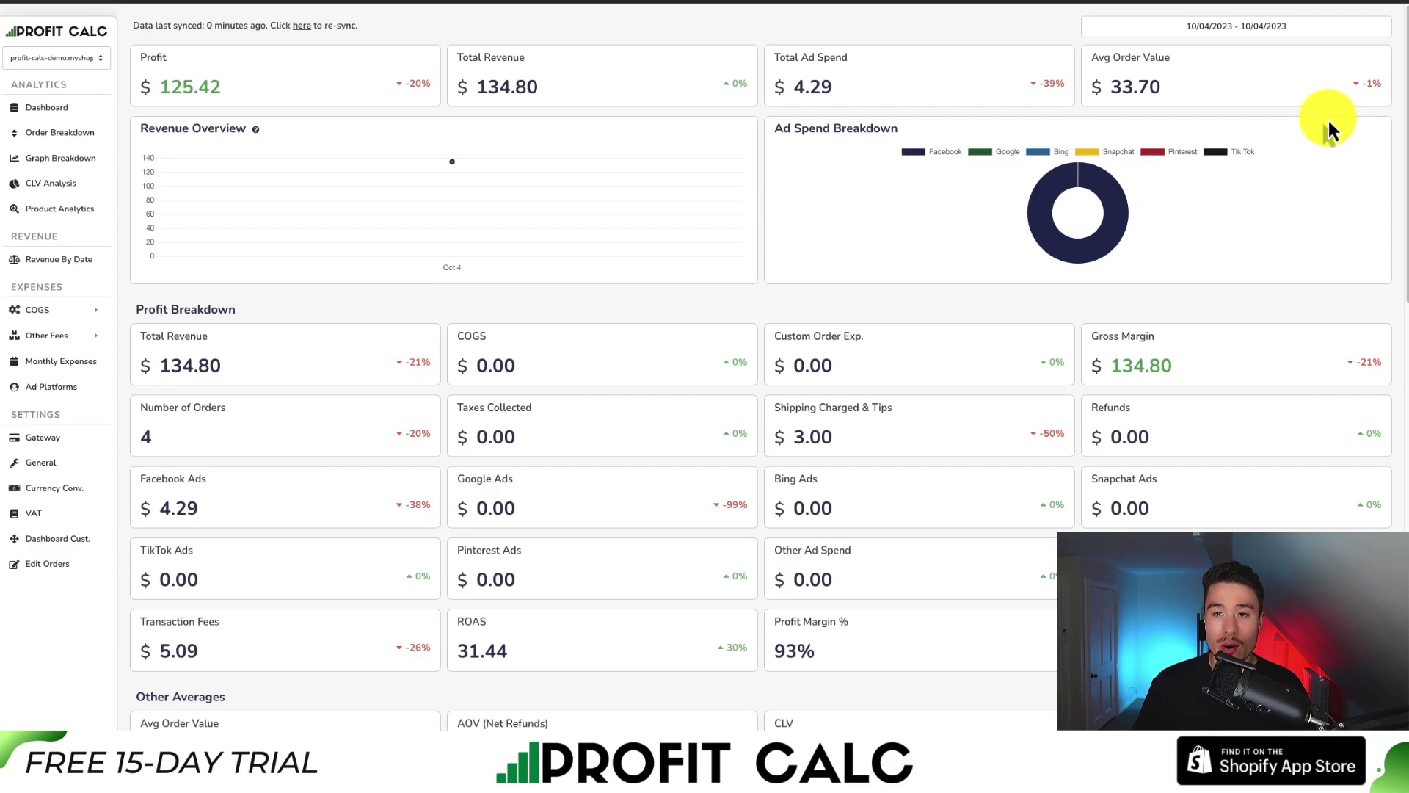
Switch the Profit Calc dashboard to the Last 7 Days preset (09/28/2023–10/04/2023).
left_click(1242, 27)
left_click(1338, 89)
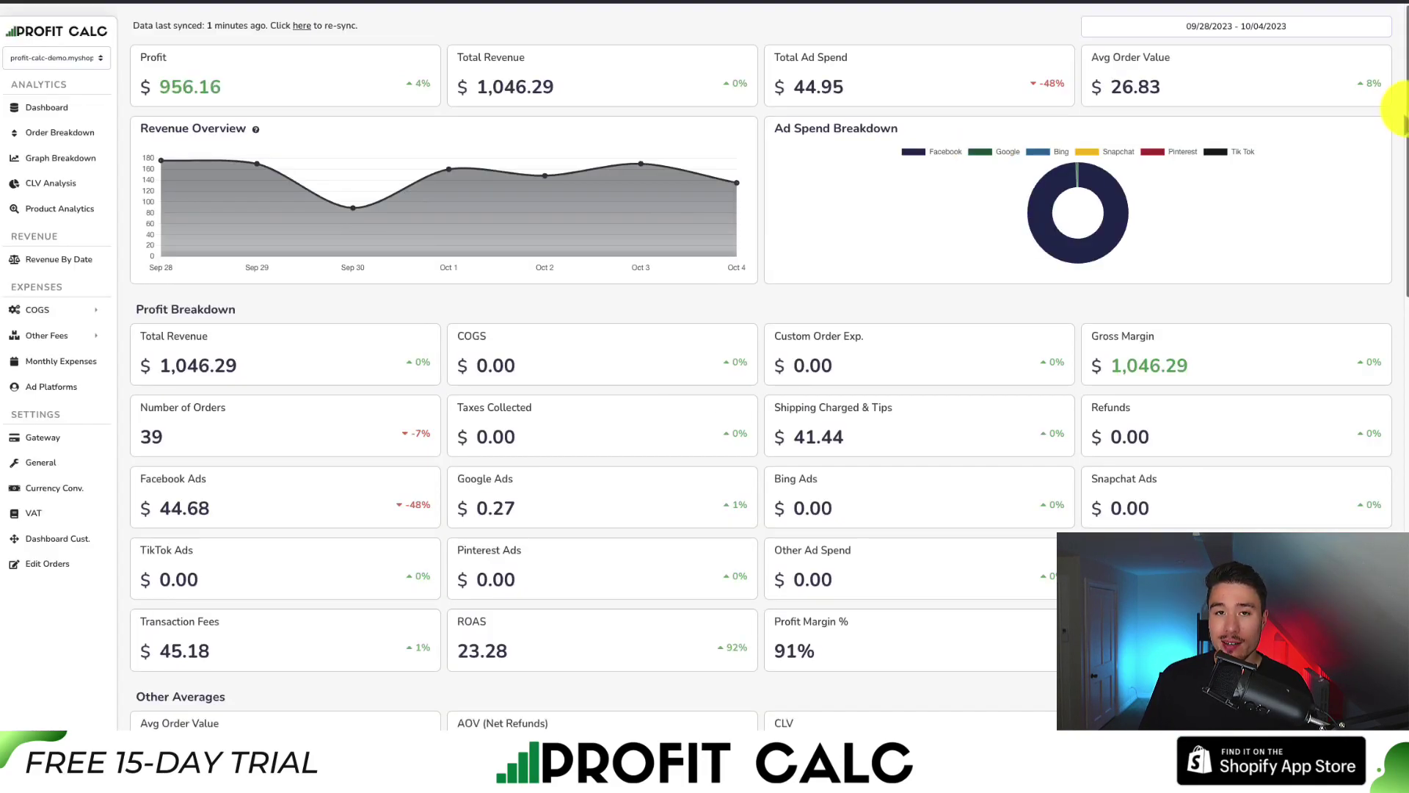
mouse_move(1403, 106)
left_mouse_down()
mouse_move(1404, 484)
mouse_move(1403, 108)
left_mouse_up()
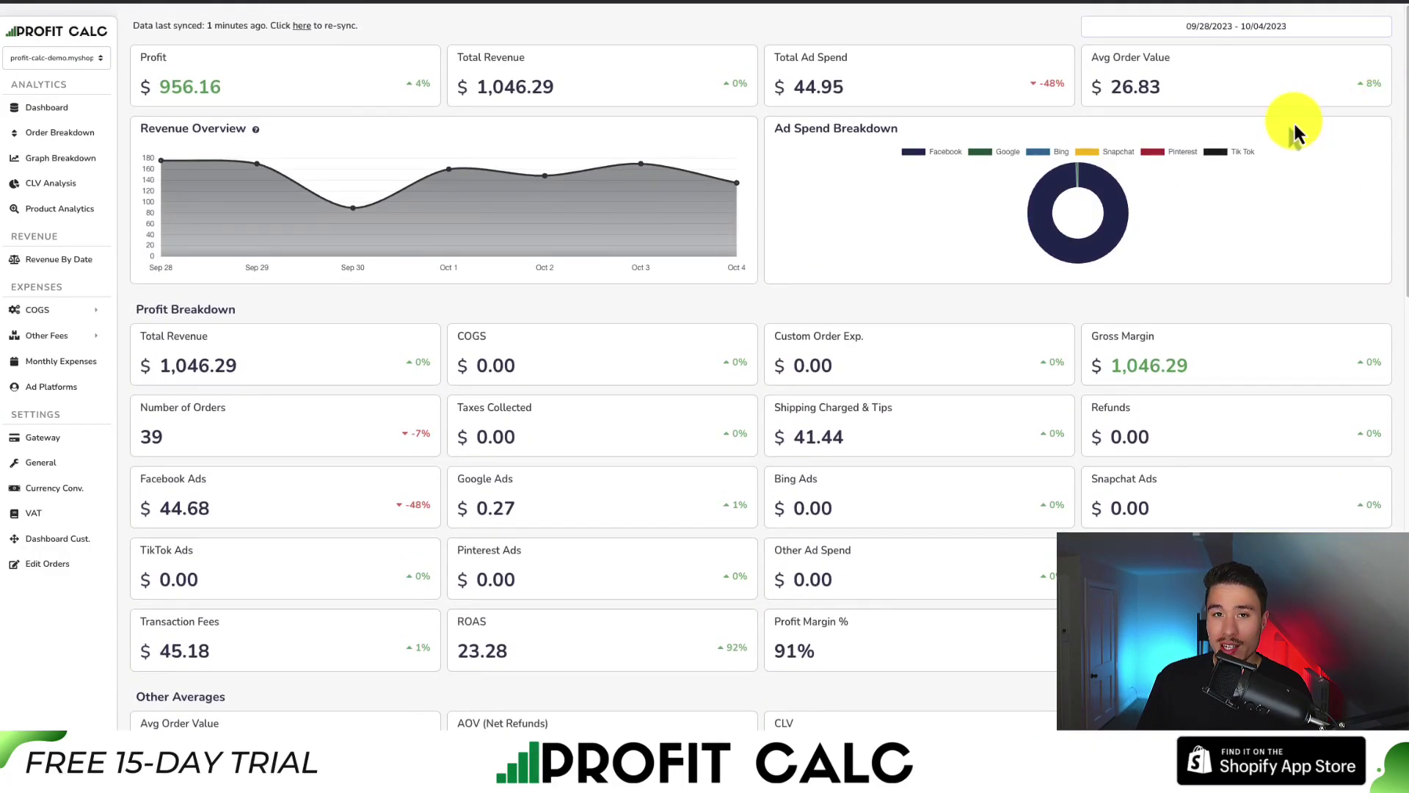